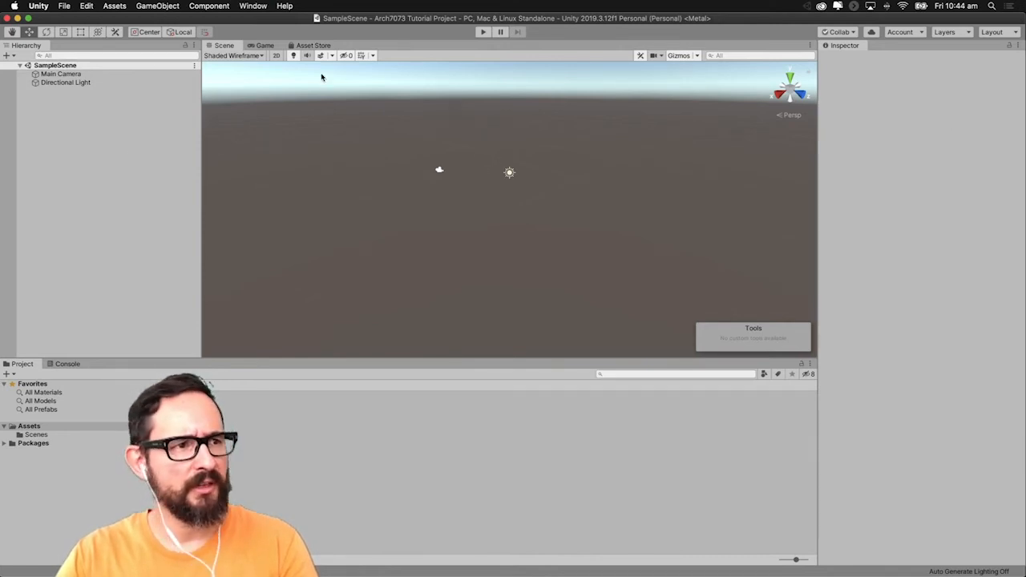
# Inspect the properties of the Main Camera and the Directional Light in SampleScene
pyautogui.click(1018, 46)
pyautogui.click(641, 161)
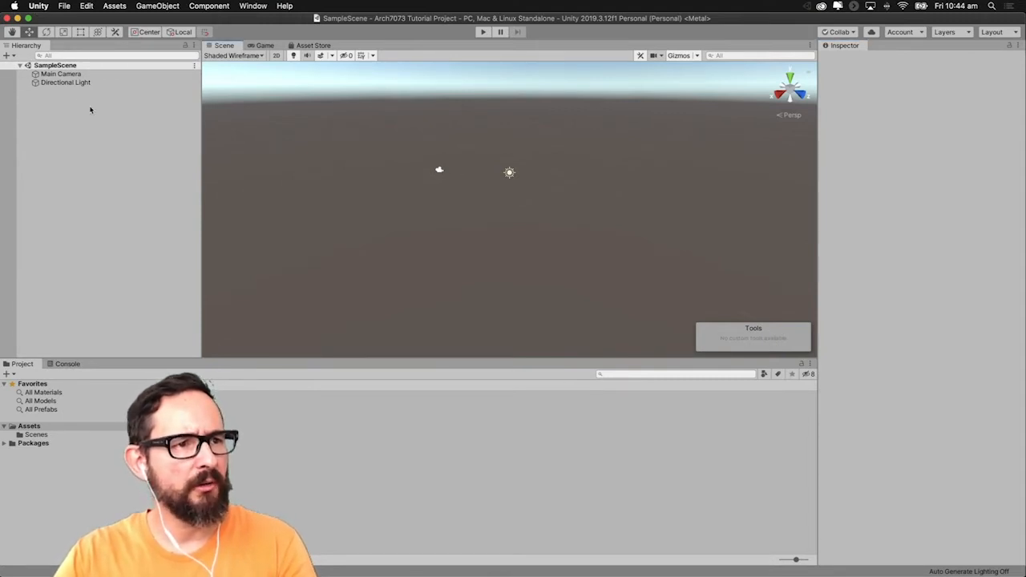
pyautogui.click(66, 75)
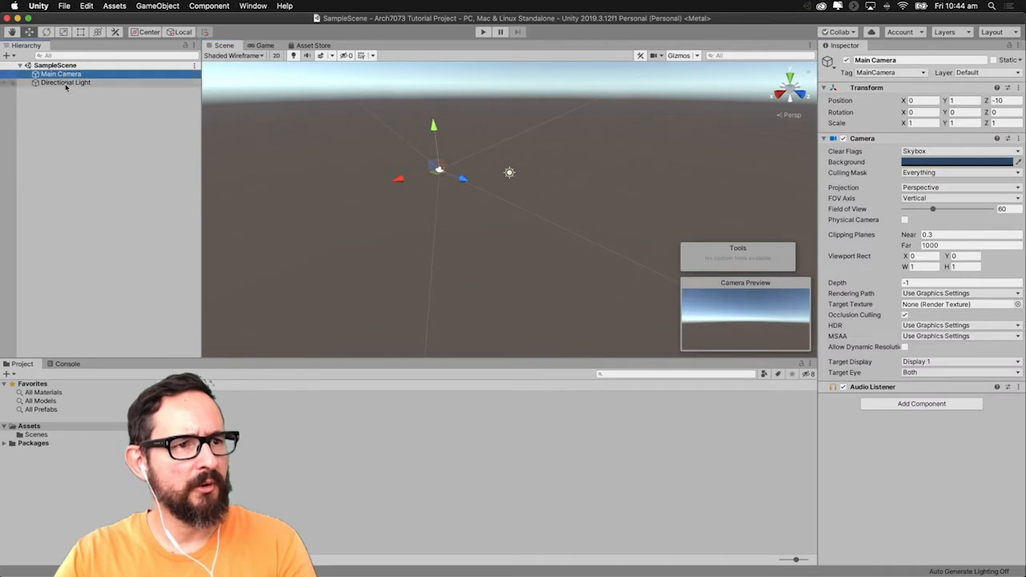
pyautogui.click(67, 84)
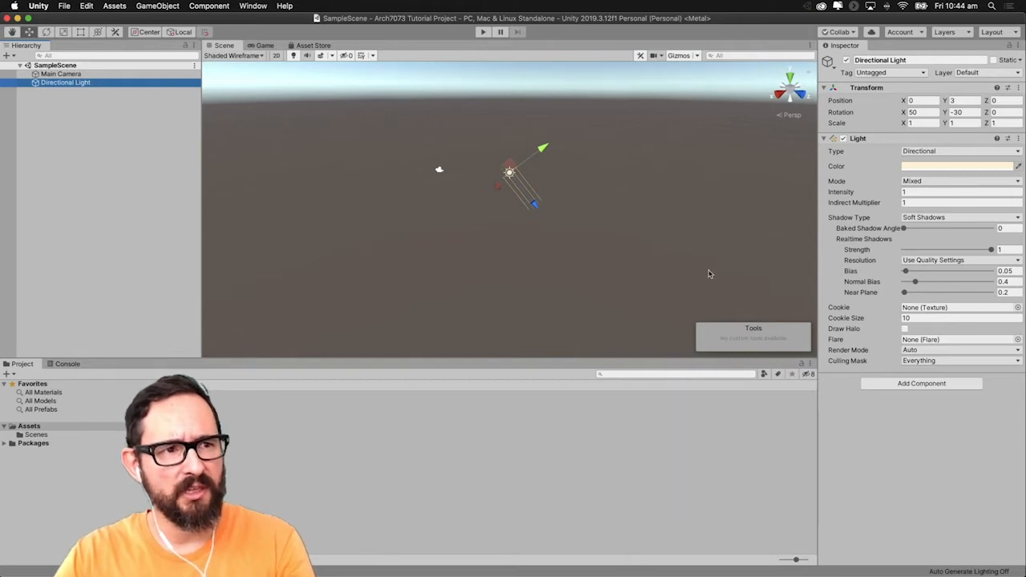
# Browse the project's material filter, Assets folder and installed Packages, and finish in the Assets folder
pyautogui.click(40, 393)
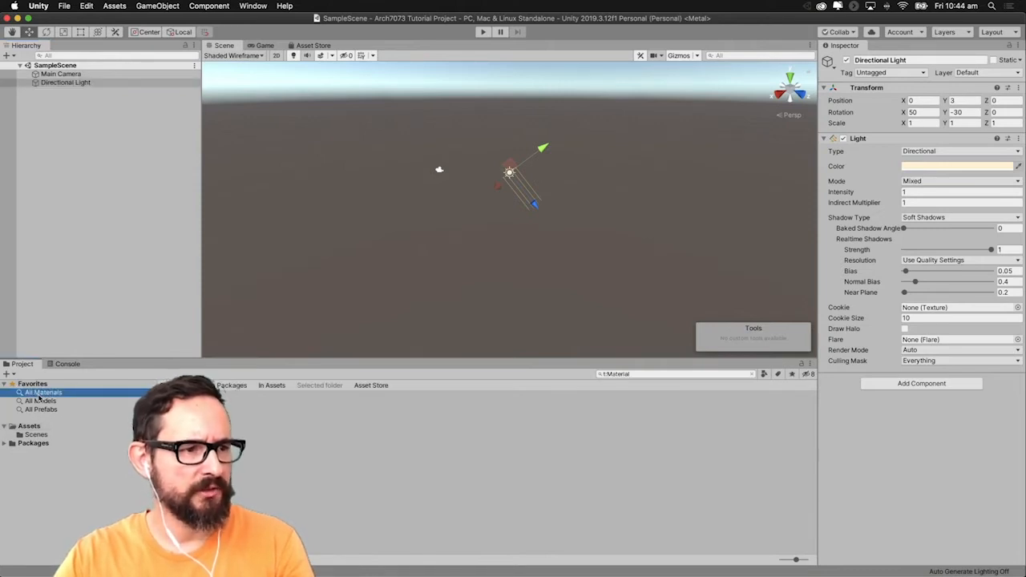
pyautogui.click(37, 427)
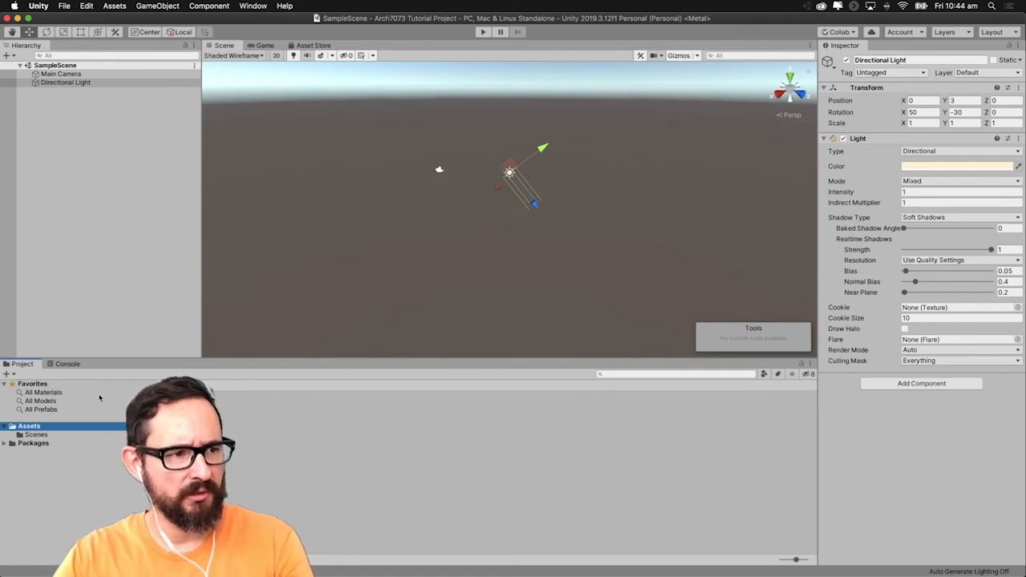
pyautogui.click(314, 450)
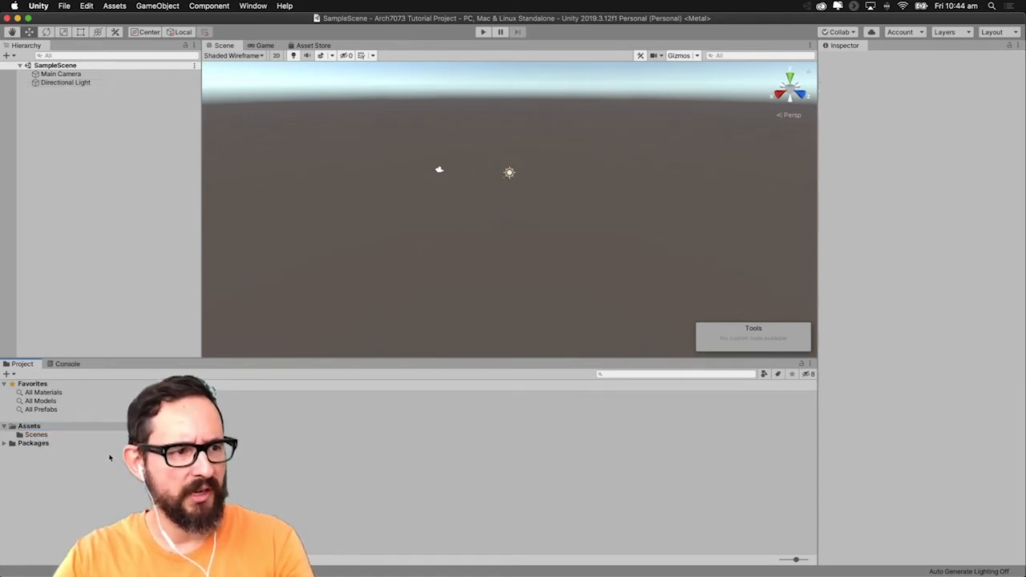
pyautogui.click(4, 445)
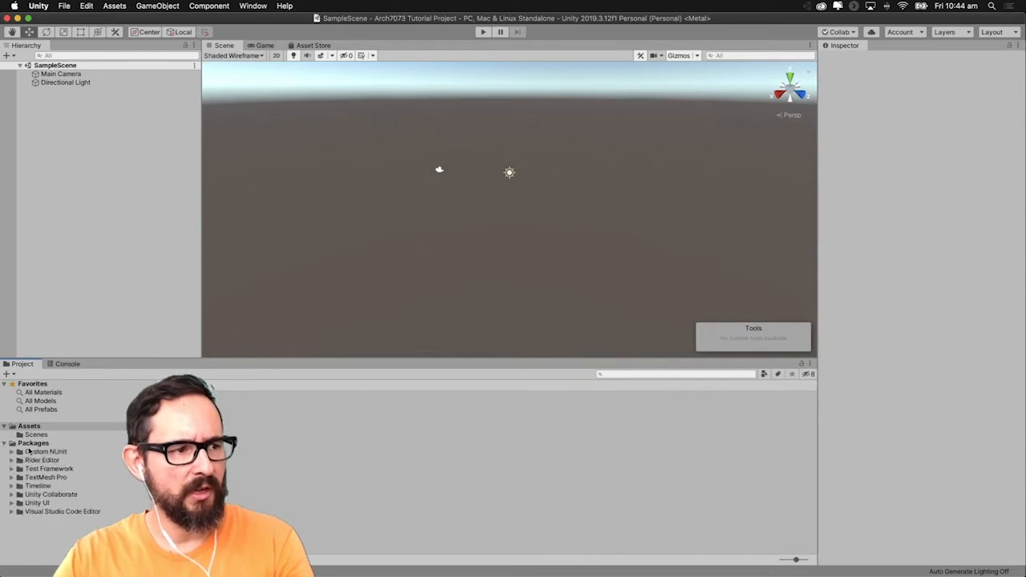
pyautogui.click(32, 444)
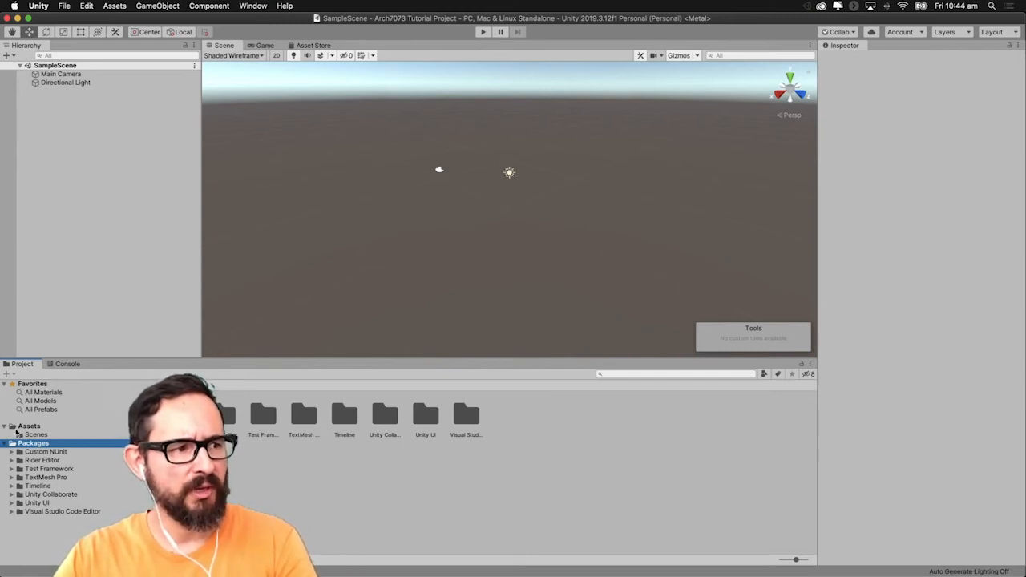
pyautogui.click(11, 442)
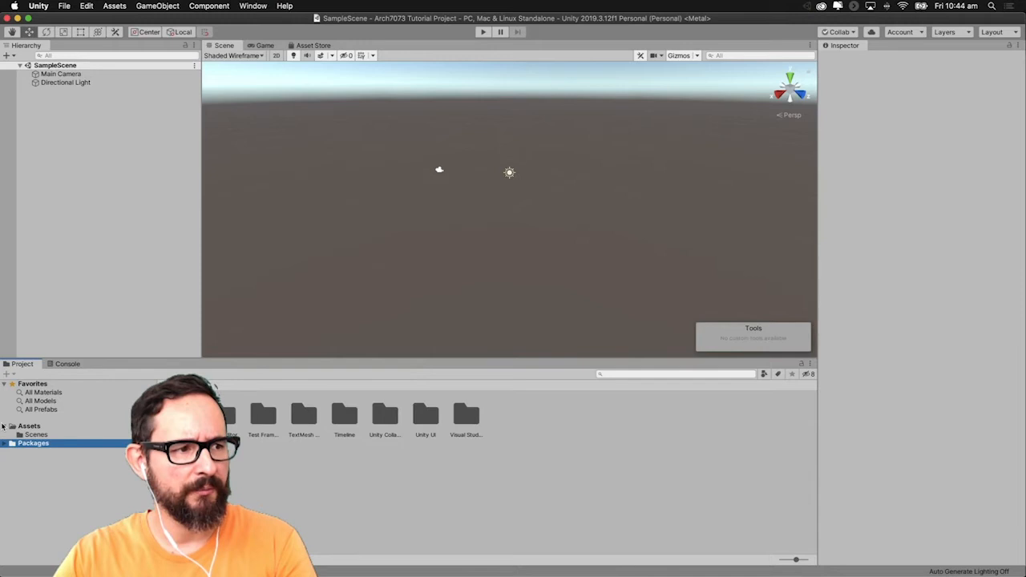
pyautogui.click(9, 426)
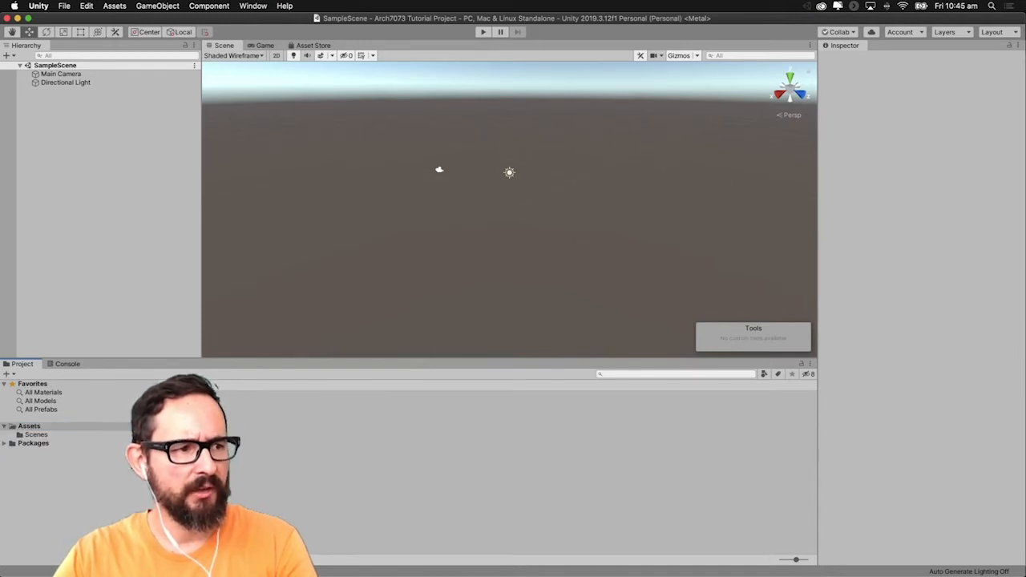
# Create a folder named Textures inside the Assets folder
pyautogui.rightClick(277, 449)
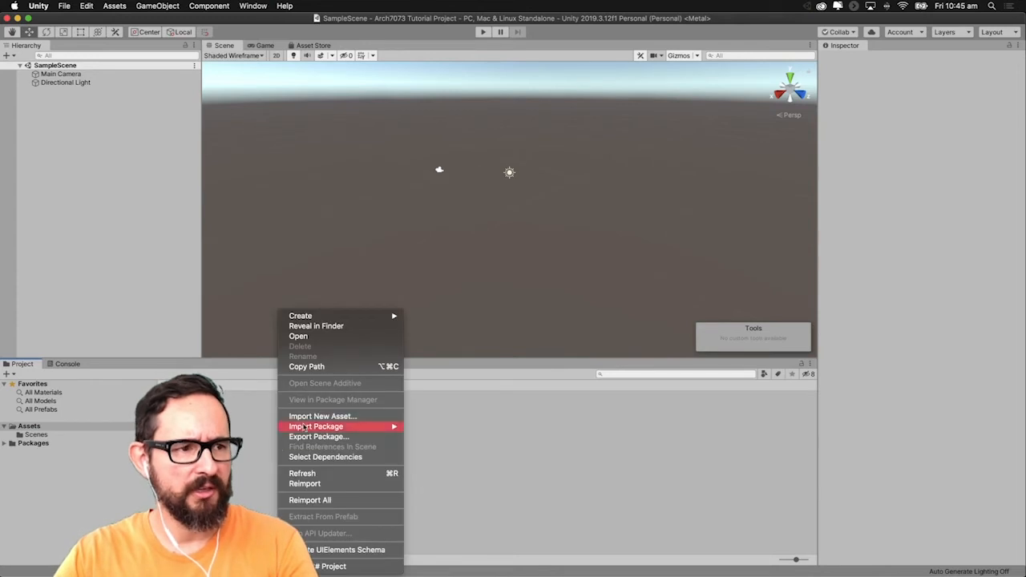
pyautogui.moveTo(341, 319)
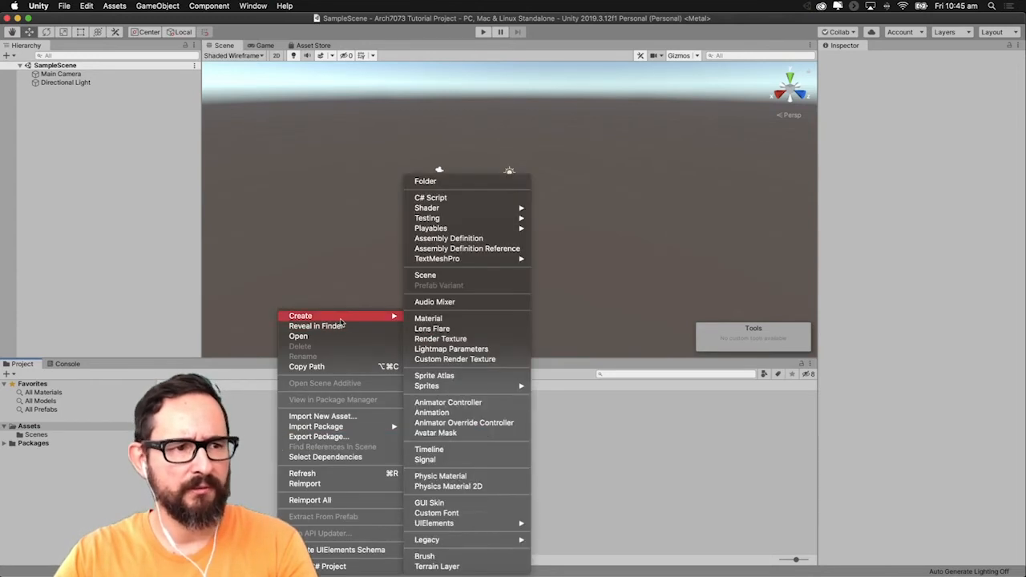
pyautogui.click(448, 183)
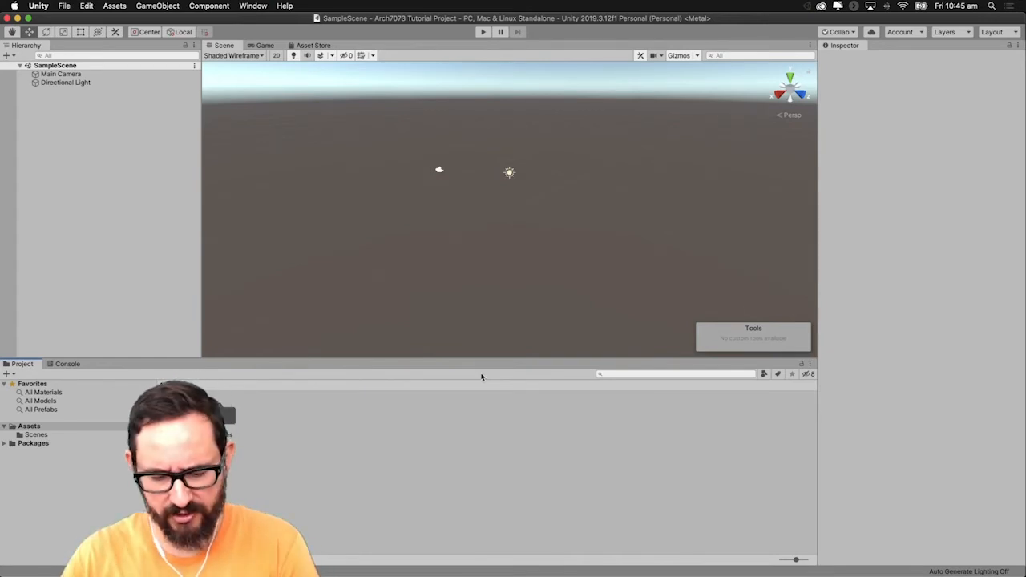
pyautogui.press('Return')
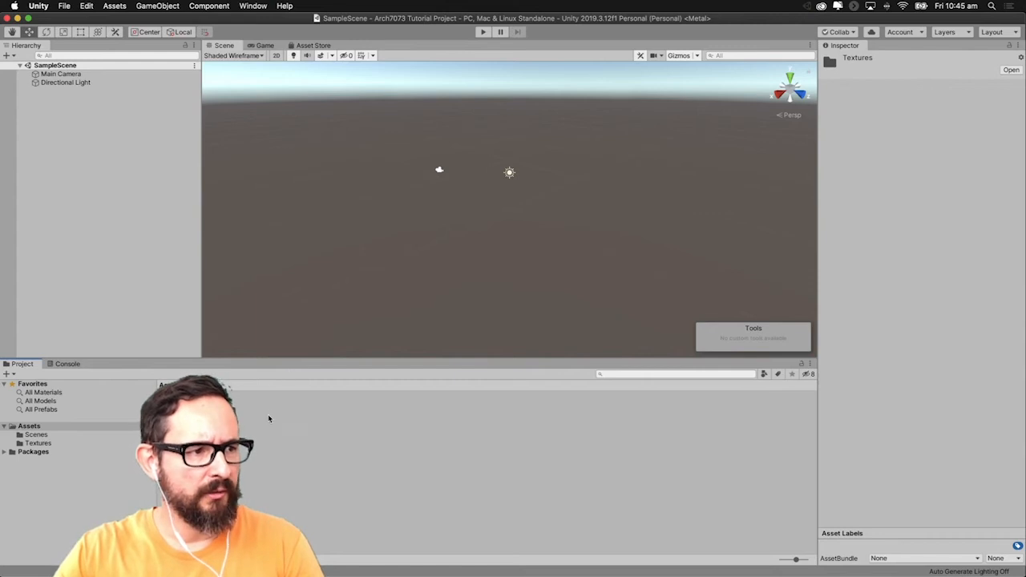
# Create a folder named Models inside the Assets folder, alongside Textures
pyautogui.rightClick(268, 418)
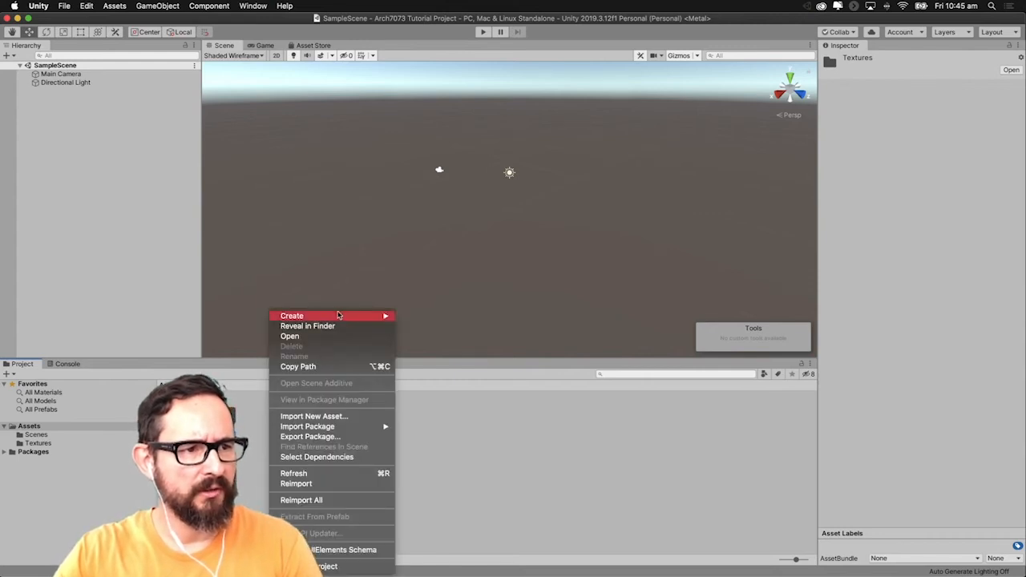
pyautogui.moveTo(338, 315)
pyautogui.click(441, 182)
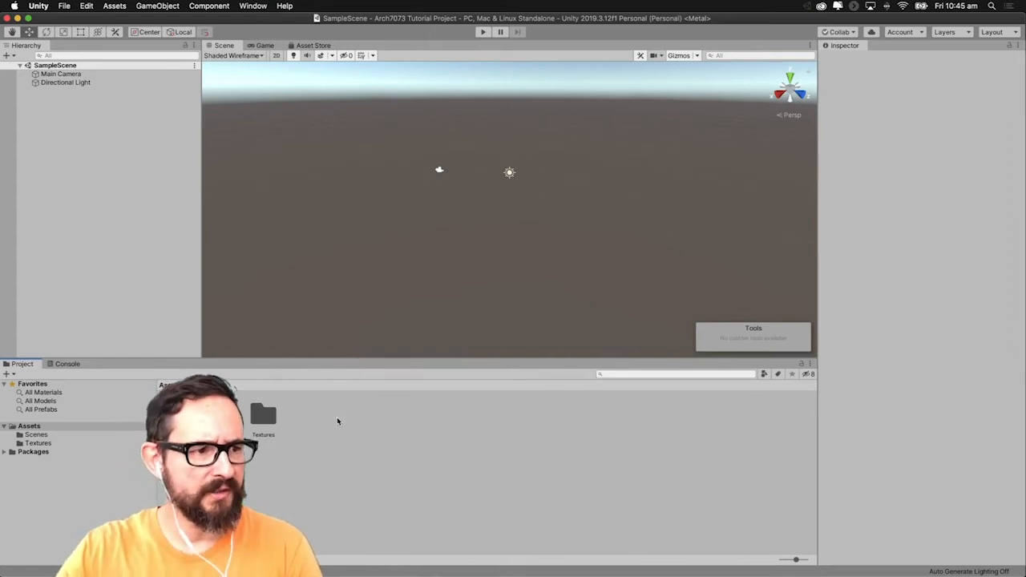
pyautogui.press('Return')
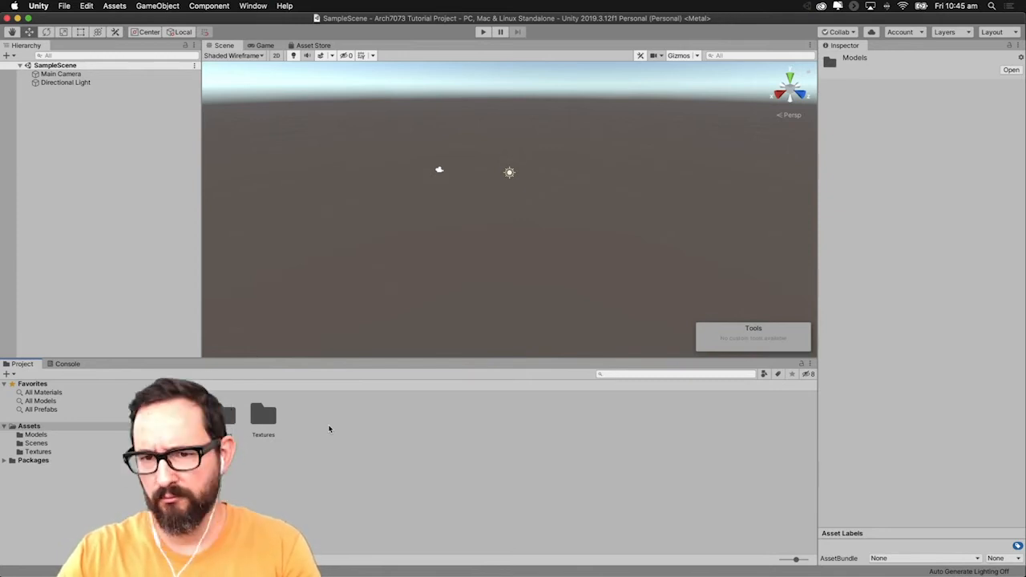
pyautogui.click(330, 436)
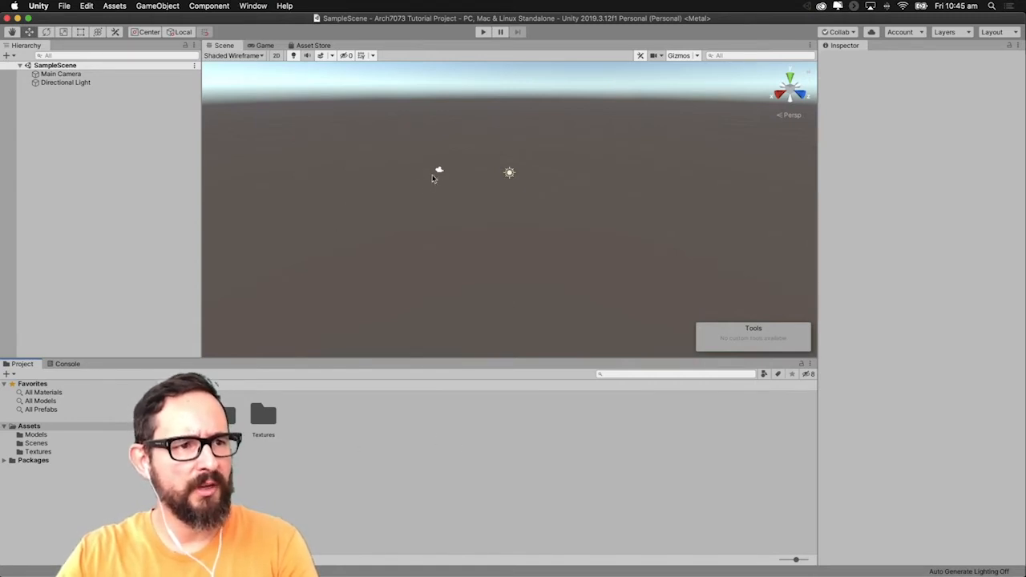
# Compare the Transform and component settings of the Main Camera and the Directional Light, then clear the selection
pyautogui.click(438, 171)
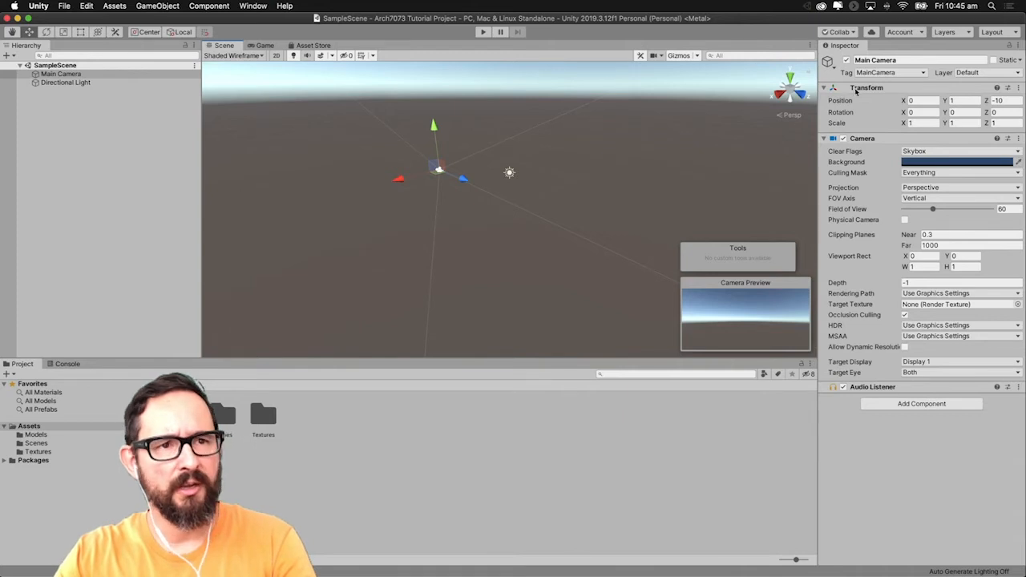
pyautogui.click(66, 82)
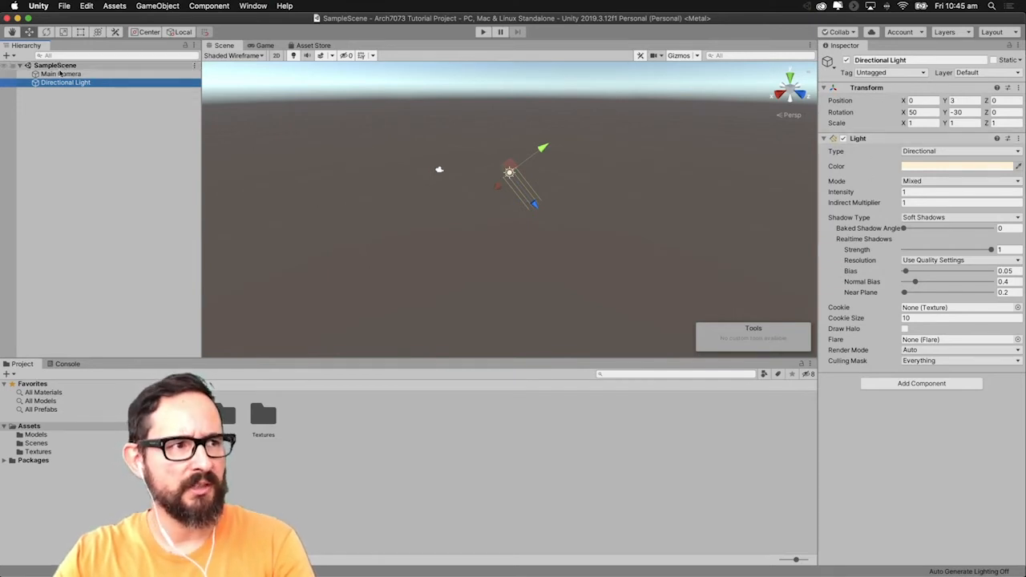
pyautogui.click(128, 74)
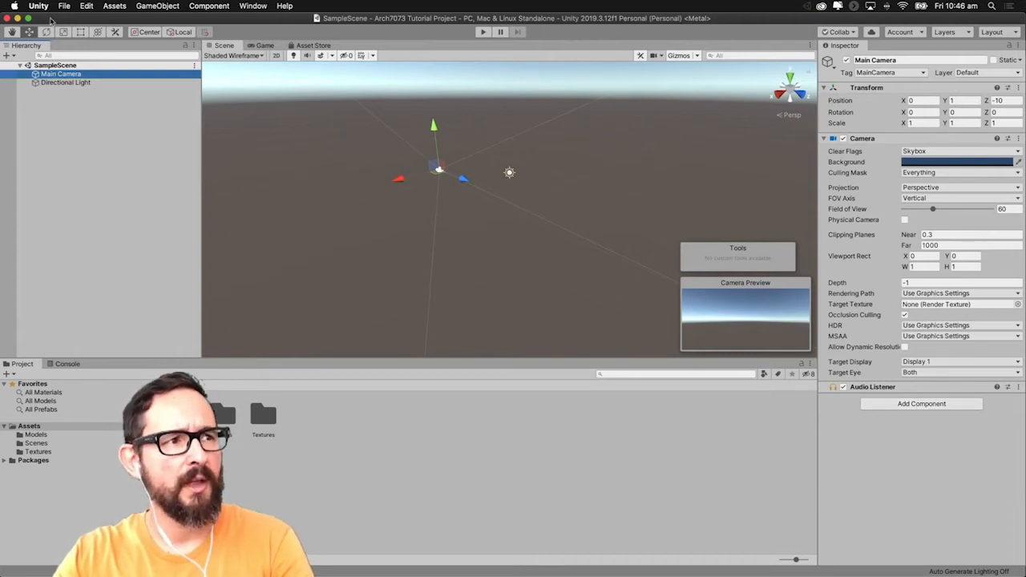
pyautogui.click(529, 234)
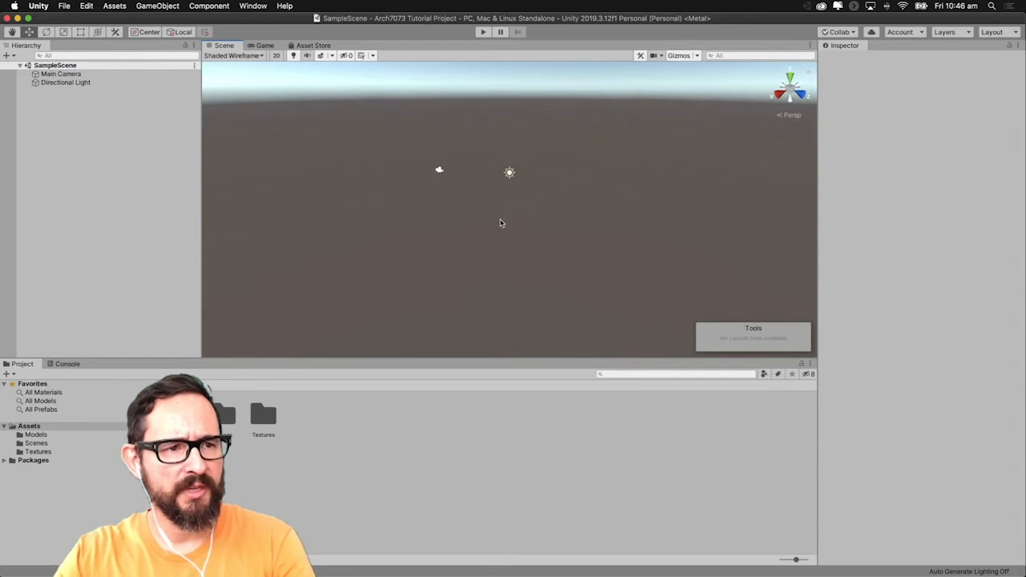
# Explore the scene around the camera and light by orbiting, zooming and panning the view
pyautogui.moveTo(536, 223); pyautogui.dragTo(468, 234)
pyautogui.moveTo(550, 195); pyautogui.dragTo(388, 263)
pyautogui.moveTo(588, 83); pyautogui.dragTo(481, 184)
pyautogui.moveTo(345, 64); pyautogui.dragTo(529, 278)
pyautogui.click(581, 183)
pyautogui.moveTo(581, 182)
pyautogui.keyDown('alt'); pyautogui.mouseDown()
pyautogui.moveTo(558, 201)
pyautogui.moveTo(497, 202)
pyautogui.moveTo(579, 191)
pyautogui.moveTo(547, 210)
pyautogui.moveTo(572, 192)
pyautogui.mouseUp(); pyautogui.keyUp('alt')
pyautogui.moveTo(579, 182); pyautogui.dragTo(602, 230, button='middle')
pyautogui.scroll(-3, 557, 212)
pyautogui.scroll(4, 548, 210)
pyautogui.scroll(-3, 545, 211)
pyautogui.scroll(-2, 543, 210)
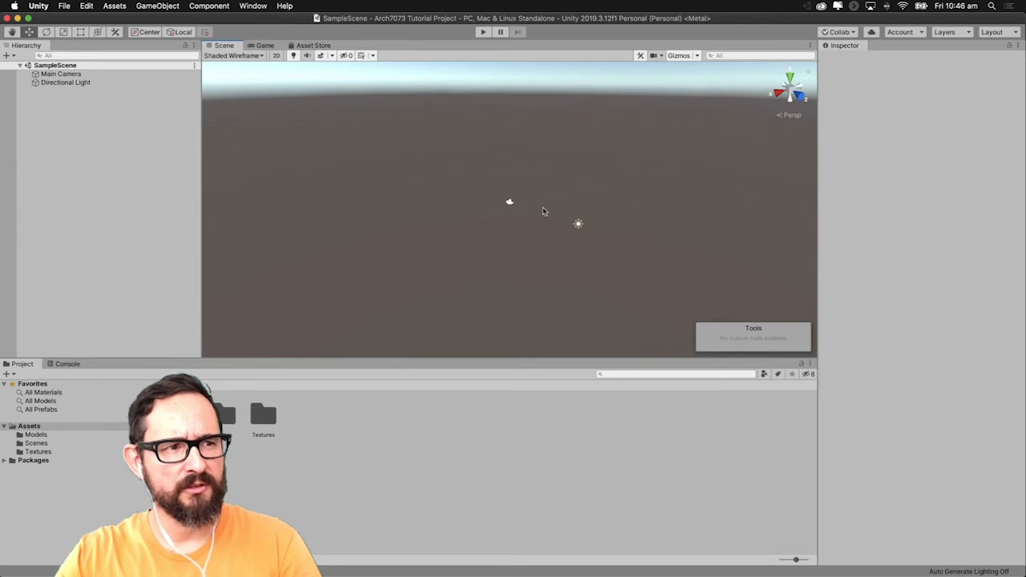
pyautogui.click(12, 32)
pyautogui.moveTo(582, 223); pyautogui.dragTo(553, 226)
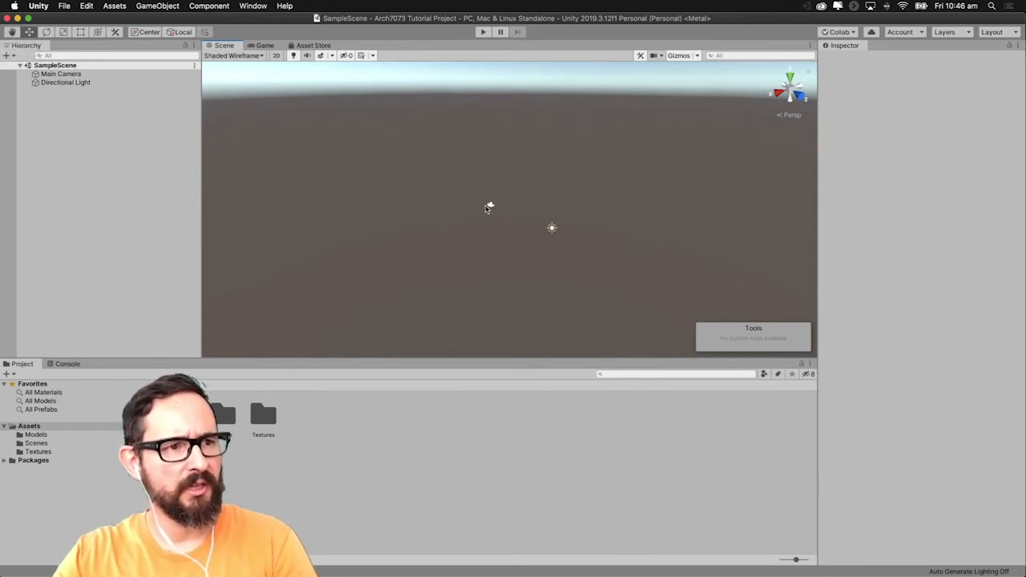
# Move the Main Camera along its X axis, then set its X position to 1
pyautogui.click(489, 207)
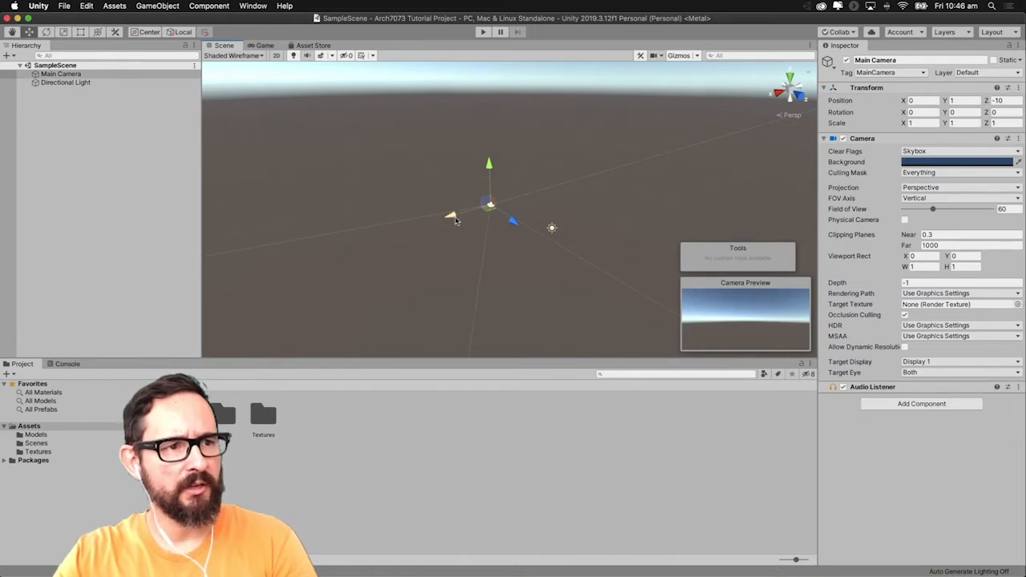
pyautogui.moveTo(419, 232); pyautogui.dragTo(416, 232)
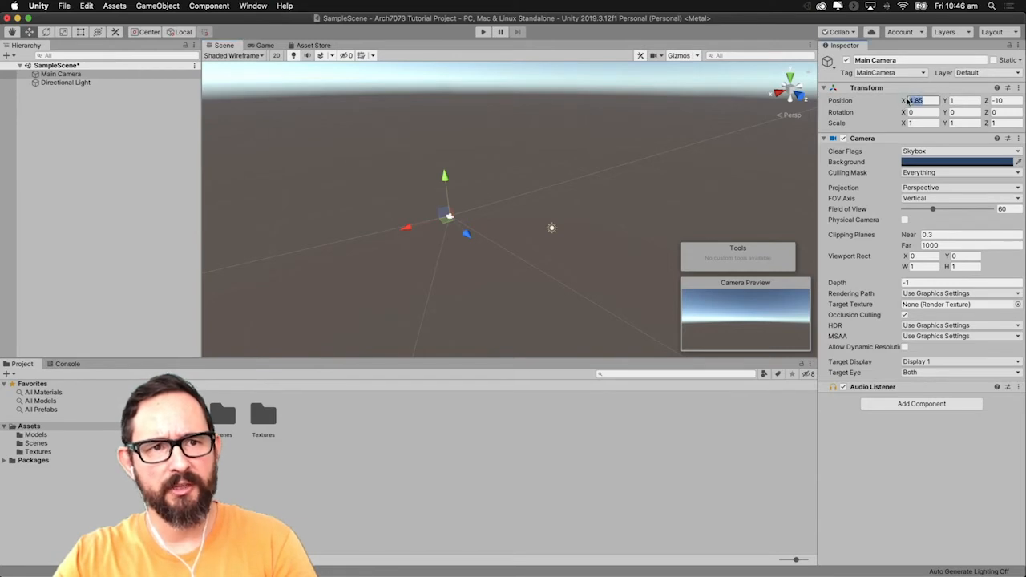
pyautogui.write('1')
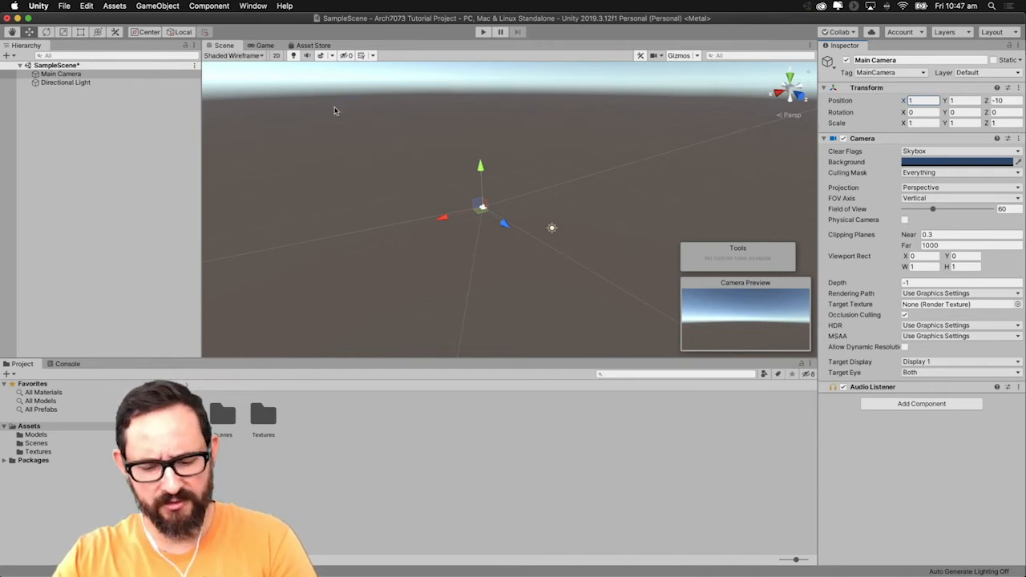
# Try the Rotate, Scale, Rect and combined Transform tools on the Main Camera without changing it
pyautogui.press('e')
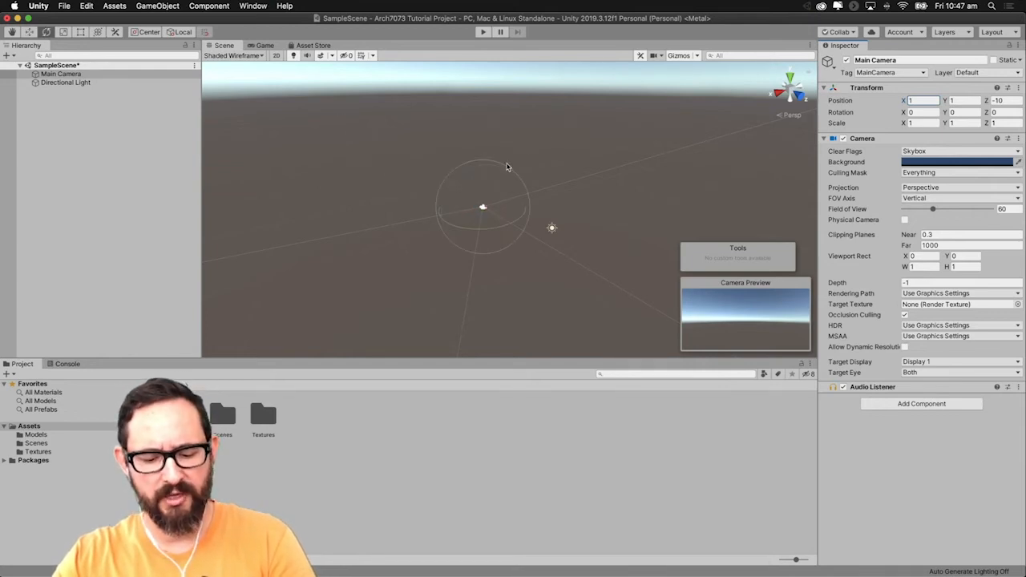
pyautogui.press('r')
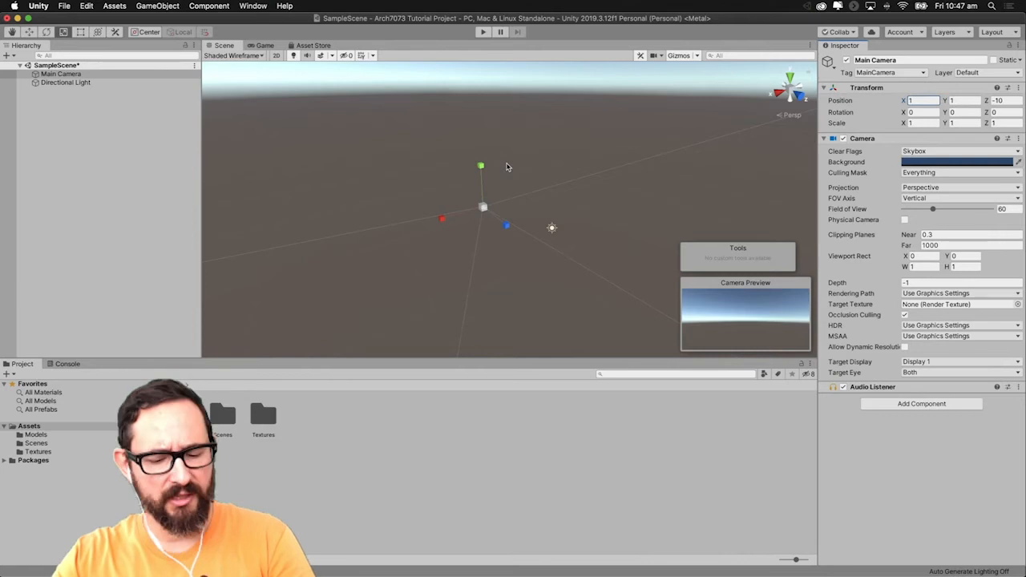
pyautogui.press('t')
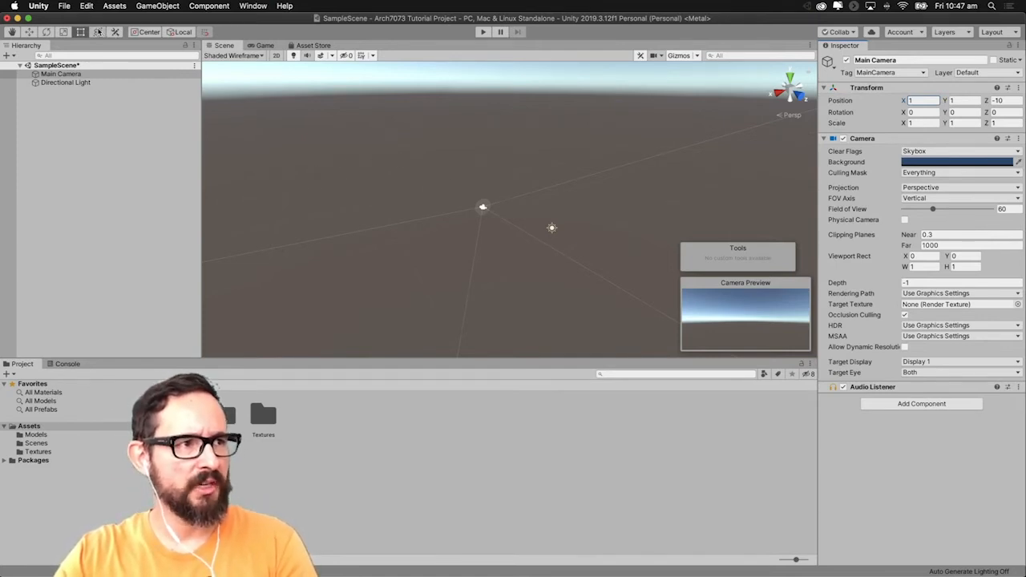
pyautogui.click(98, 32)
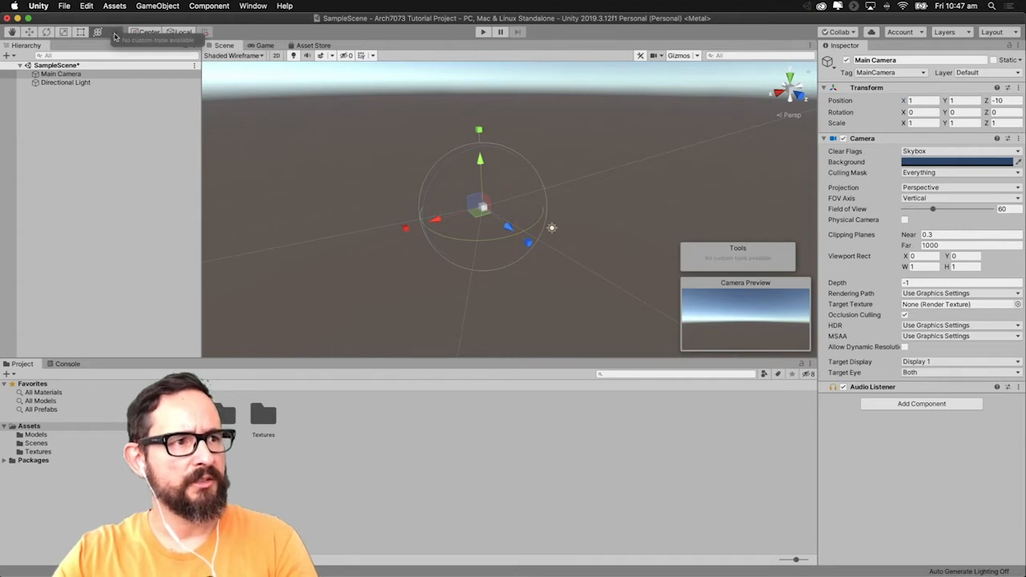
# Pan the scene slightly with the Hand tool and examine the Main Camera's preview image
pyautogui.click(27, 32)
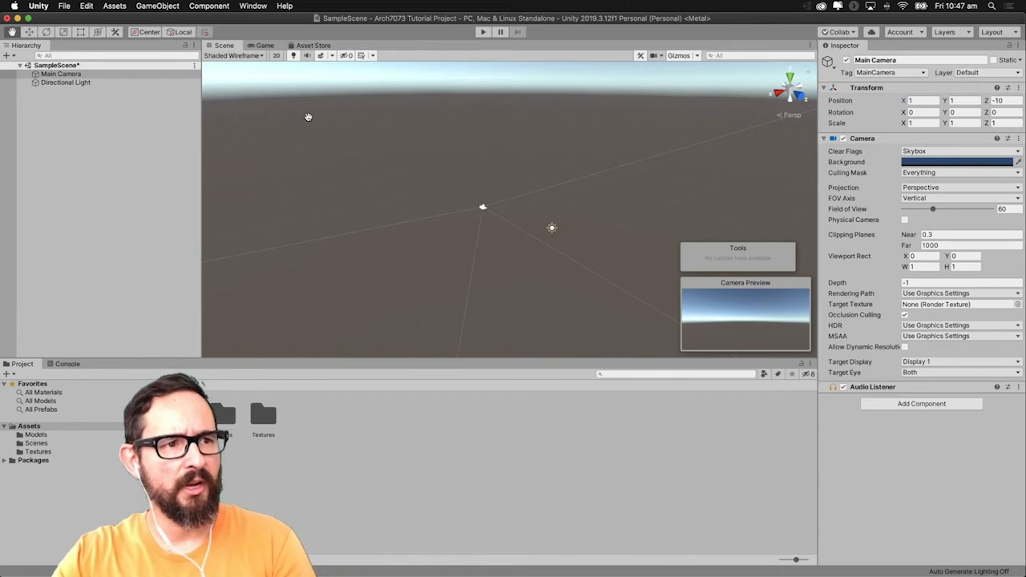
pyautogui.moveTo(491, 181)
pyautogui.mouseDown()
pyautogui.moveTo(419, 204)
pyautogui.moveTo(521, 164)
pyautogui.moveTo(504, 181)
pyautogui.mouseUp()
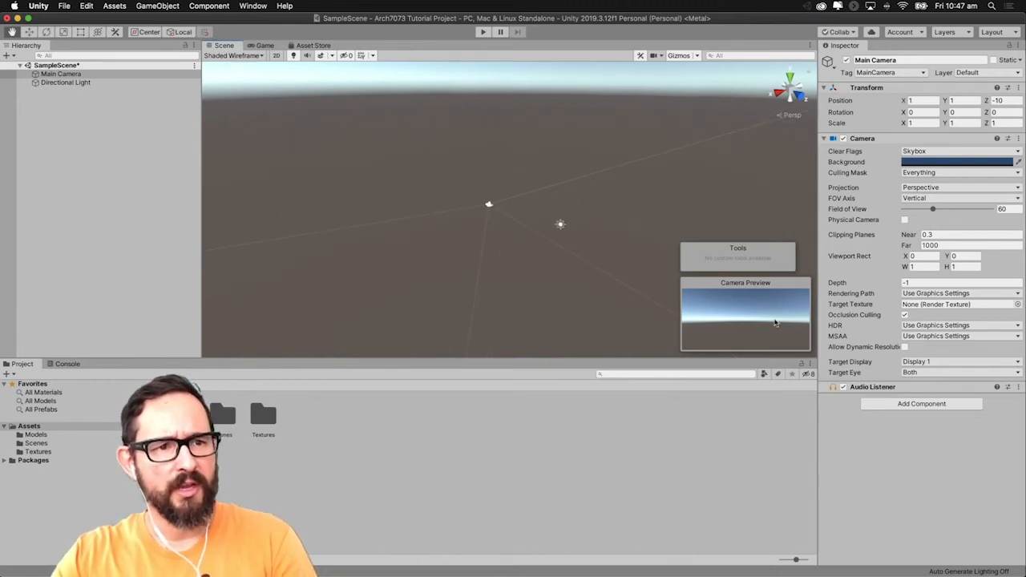
pyautogui.click(60, 74)
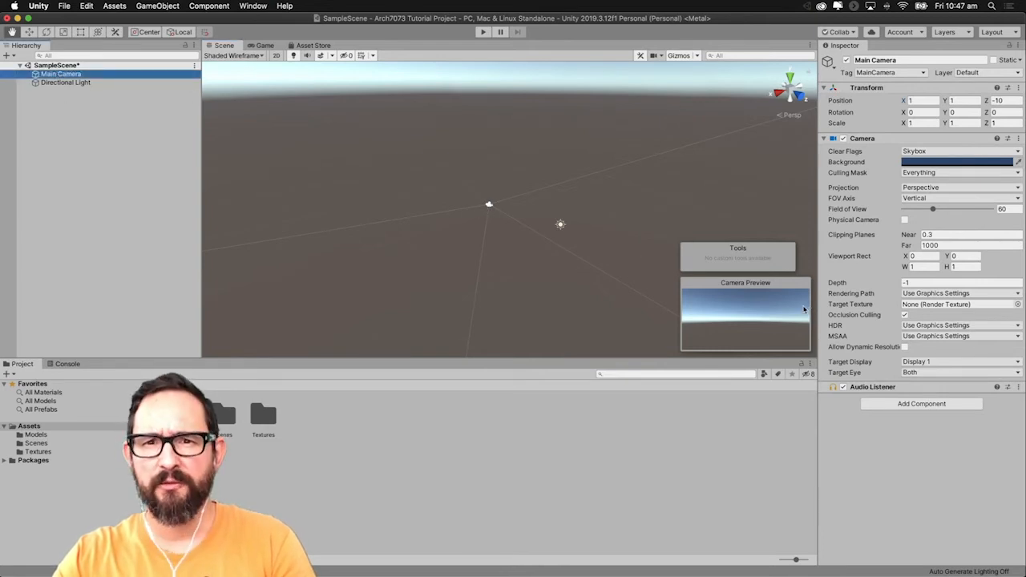
pyautogui.click(706, 270)
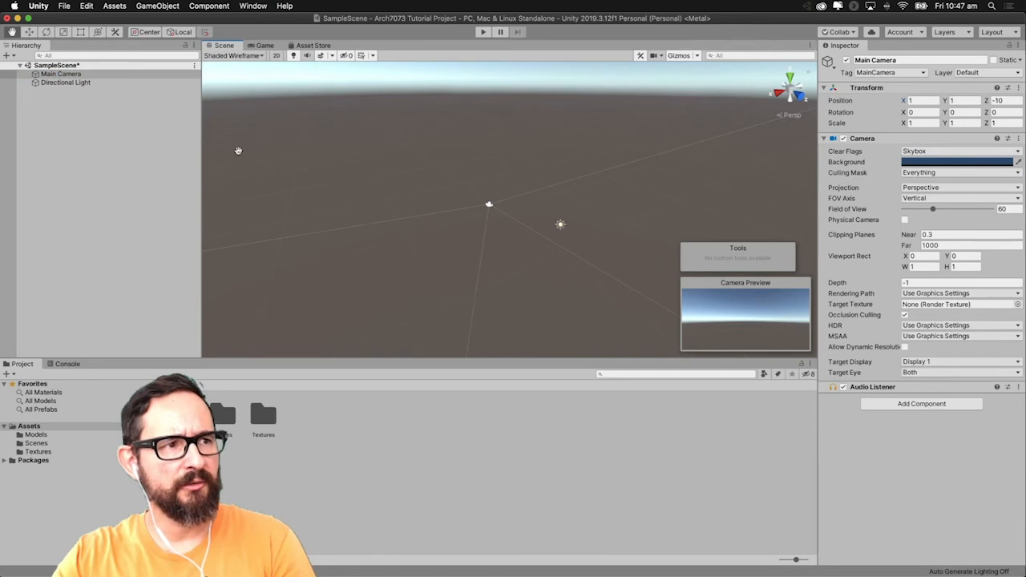
# Select the Directional Light and the Main Camera in turn to compare their properties, keeping the Main Camera selected
pyautogui.click(68, 83)
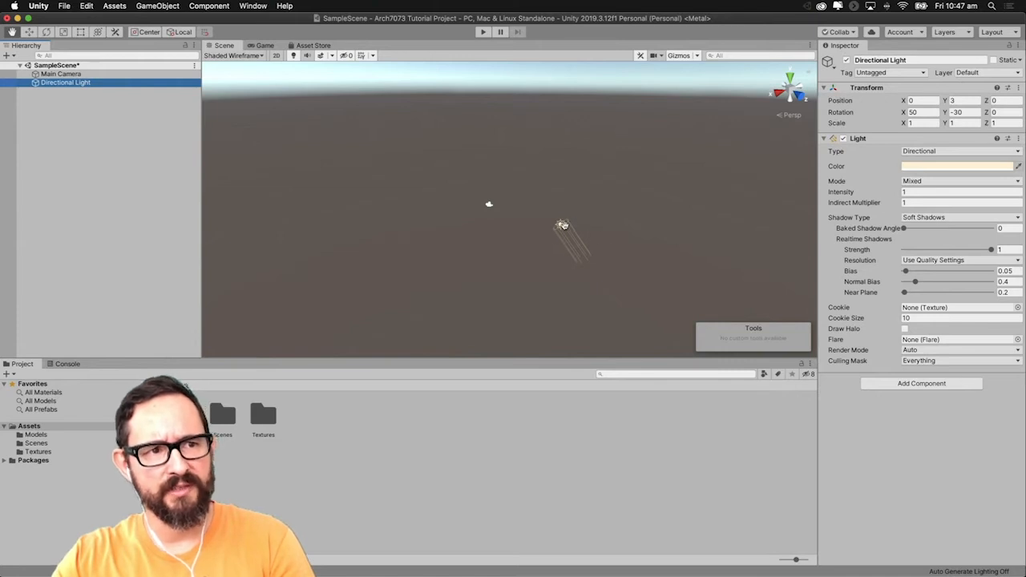
pyautogui.click(488, 207)
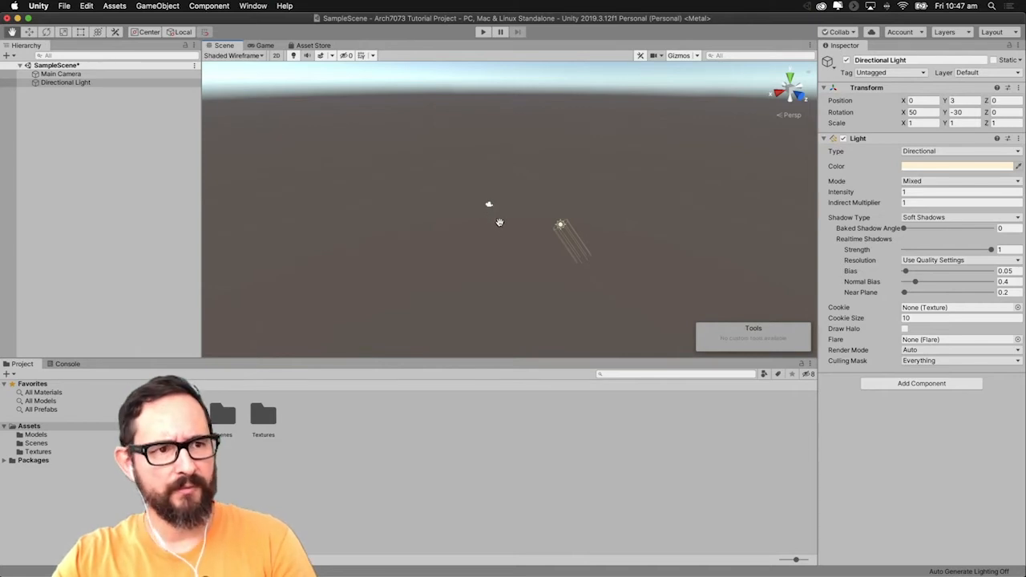
pyautogui.click(487, 206)
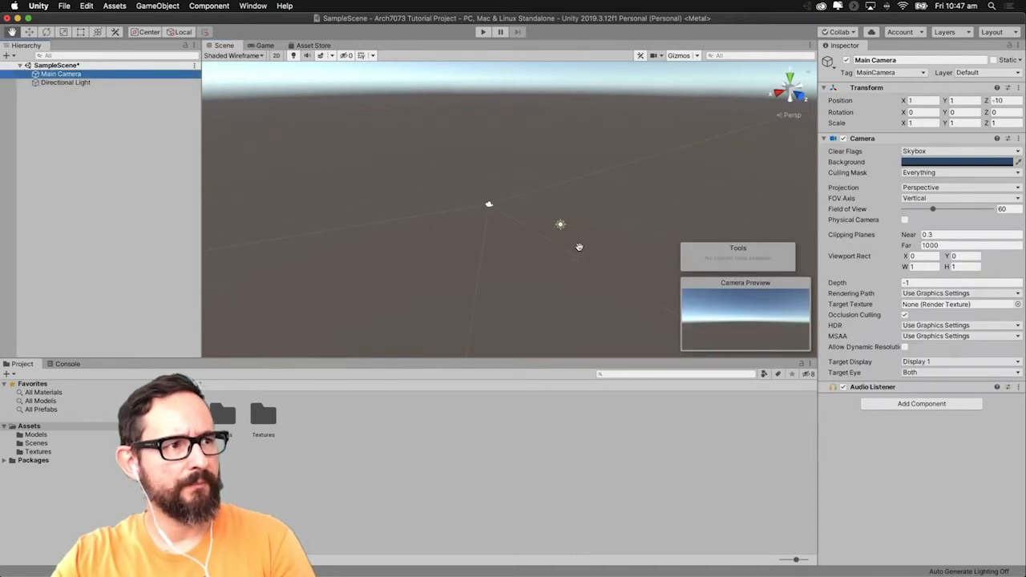
pyautogui.click(490, 204)
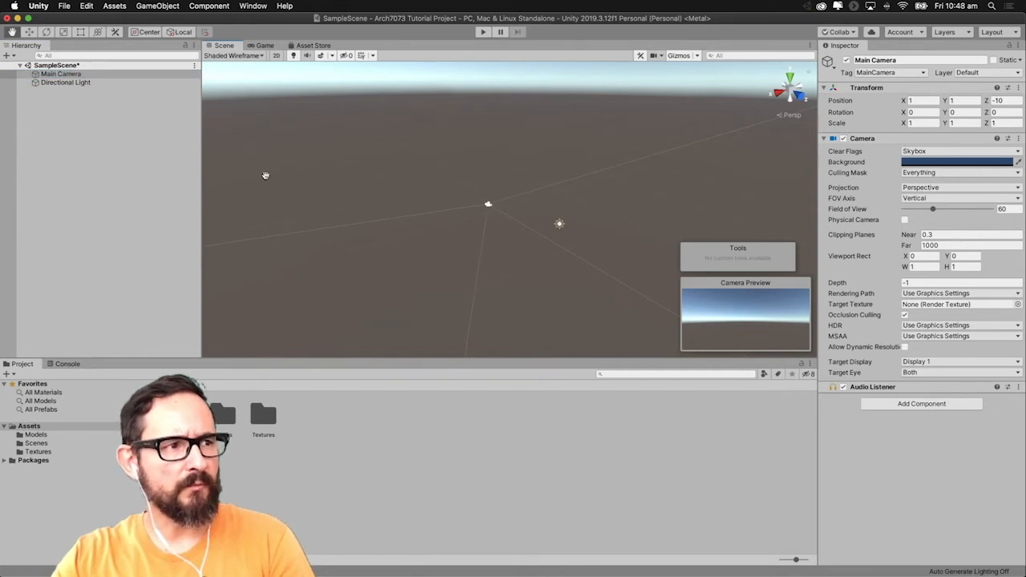
pyautogui.moveTo(450, 194); pyautogui.dragTo(448, 194, button='right')
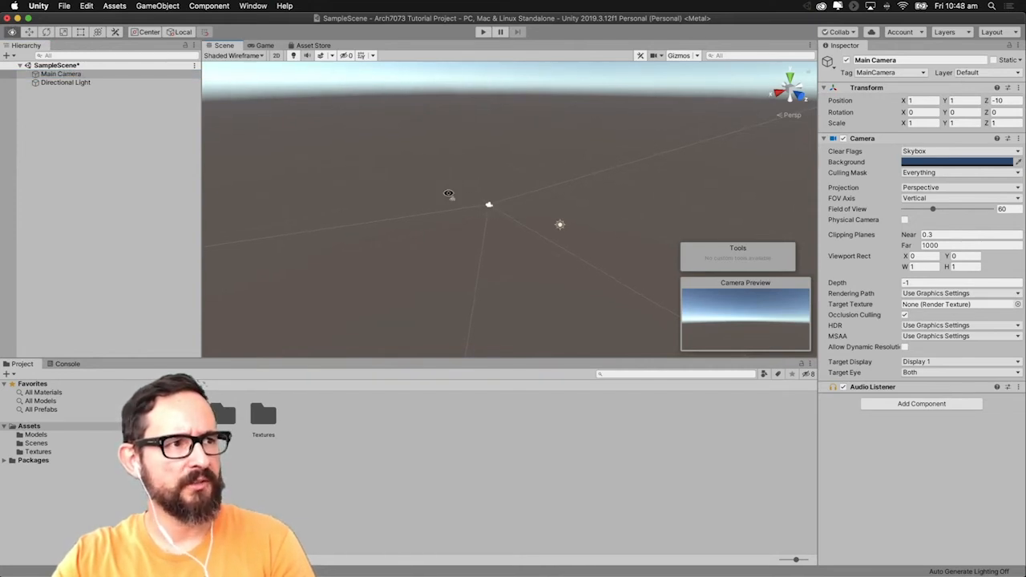
pyautogui.moveTo(483, 164); pyautogui.dragTo(475, 184, button='middle')
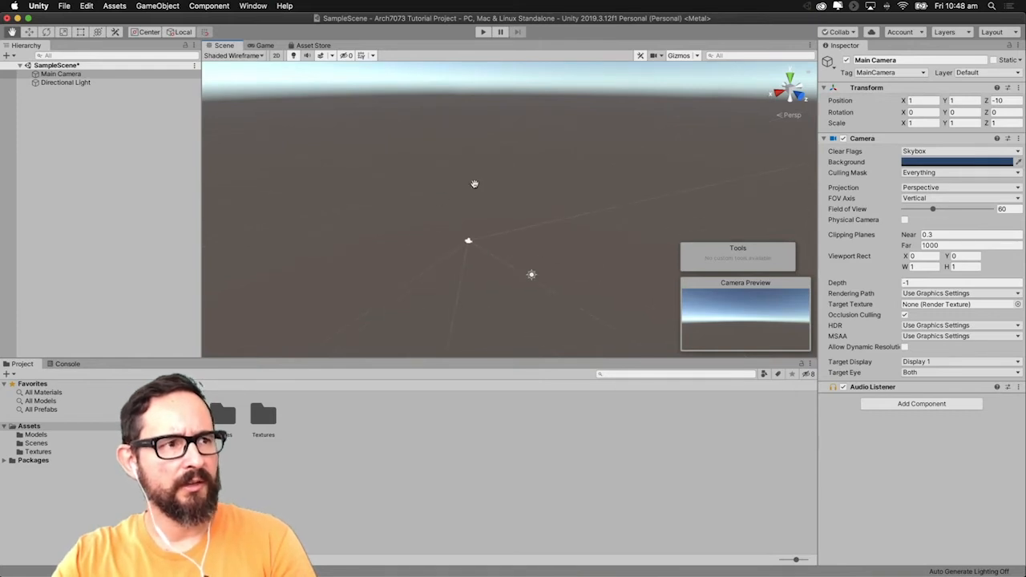
# Practise box-selecting the camera and light with the Rect tool, clear the selection, and select only the Main Camera
pyautogui.click(515, 162)
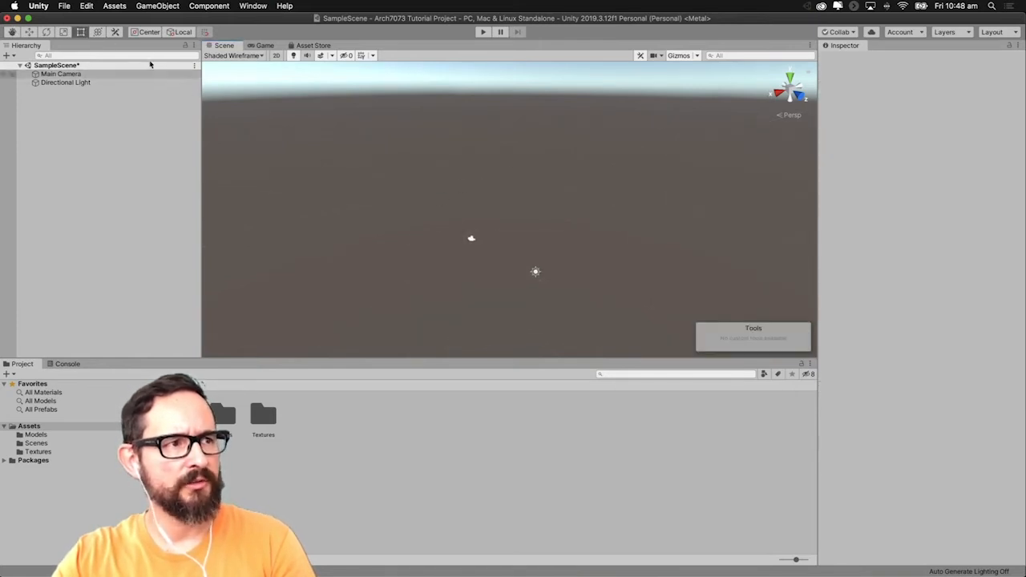
pyautogui.click(78, 32)
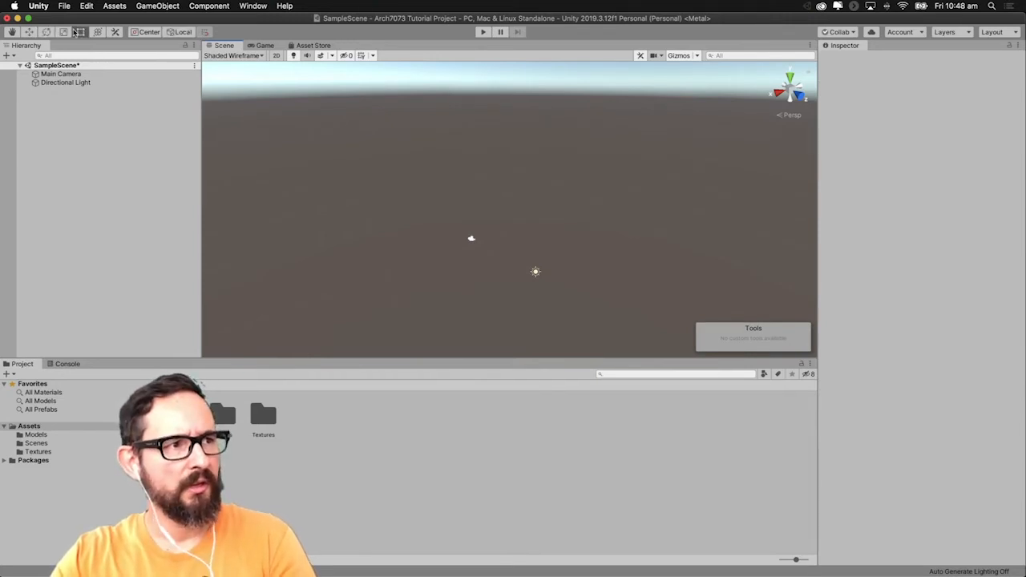
pyautogui.moveTo(572, 202); pyautogui.dragTo(382, 291)
pyautogui.click(451, 135)
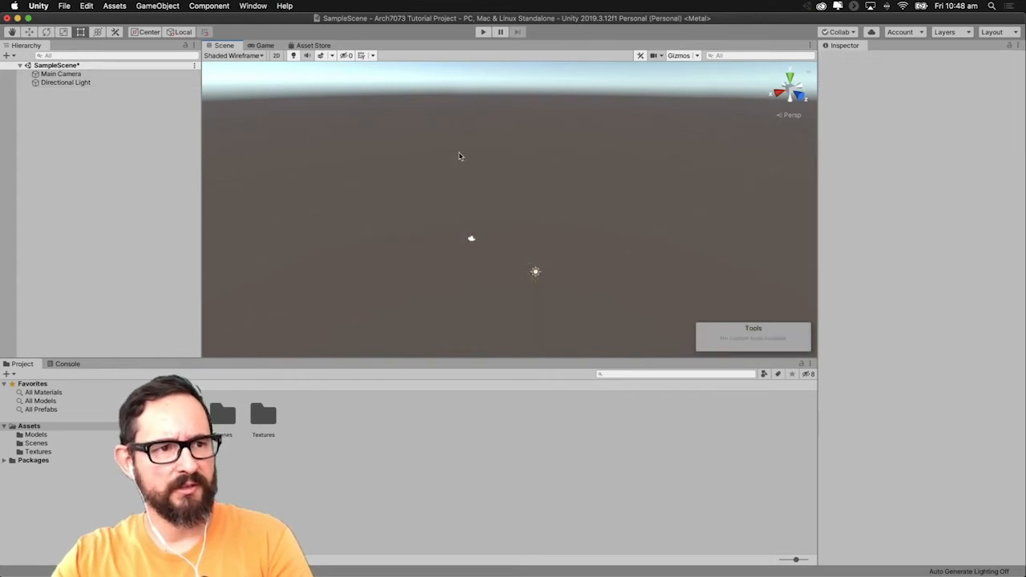
pyautogui.click(473, 240)
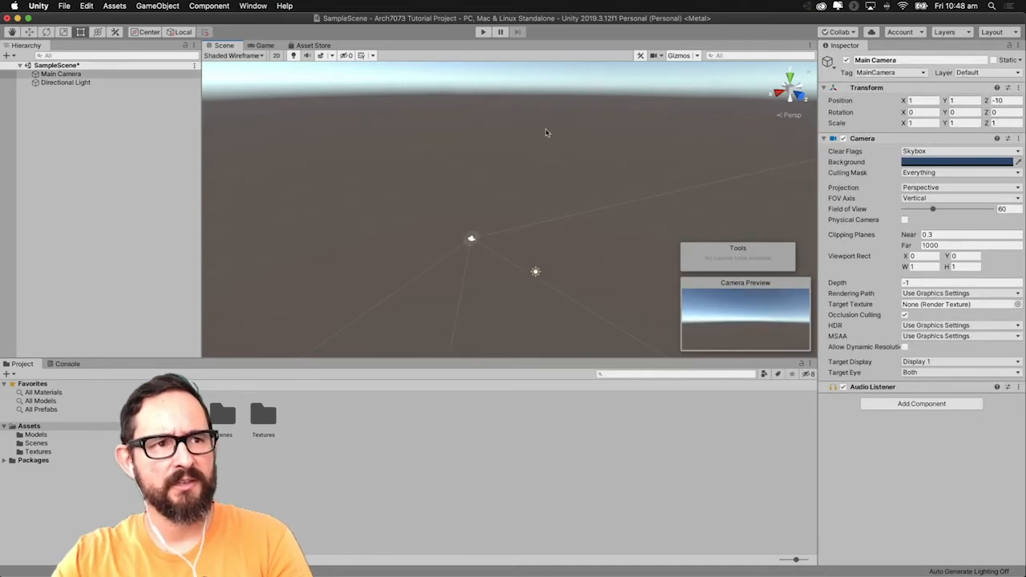
# Run the scene in Play mode, switch back to the Scene view, stop playback, and deselect the camera
pyautogui.click(485, 33)
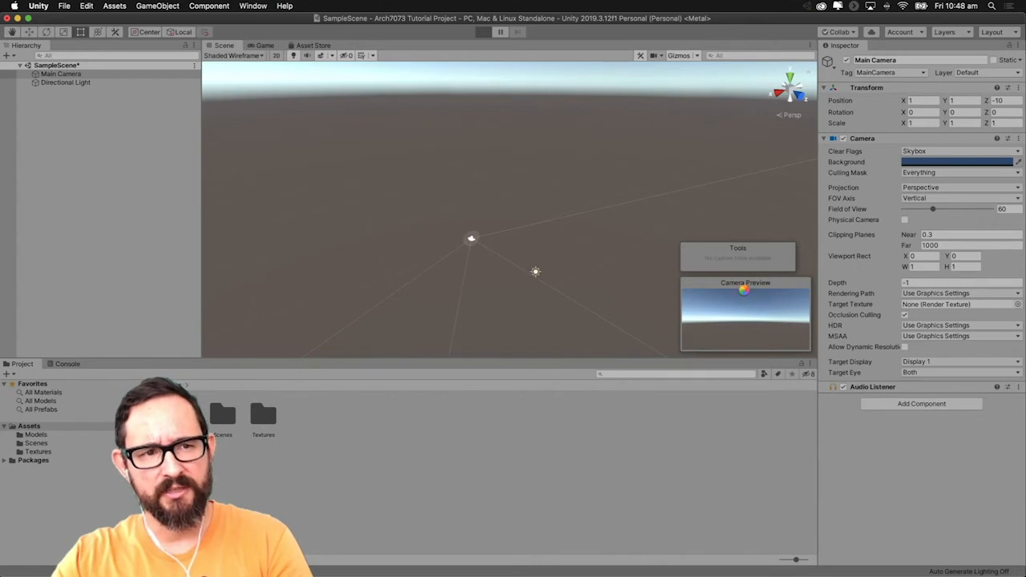
pyautogui.press('super+p')
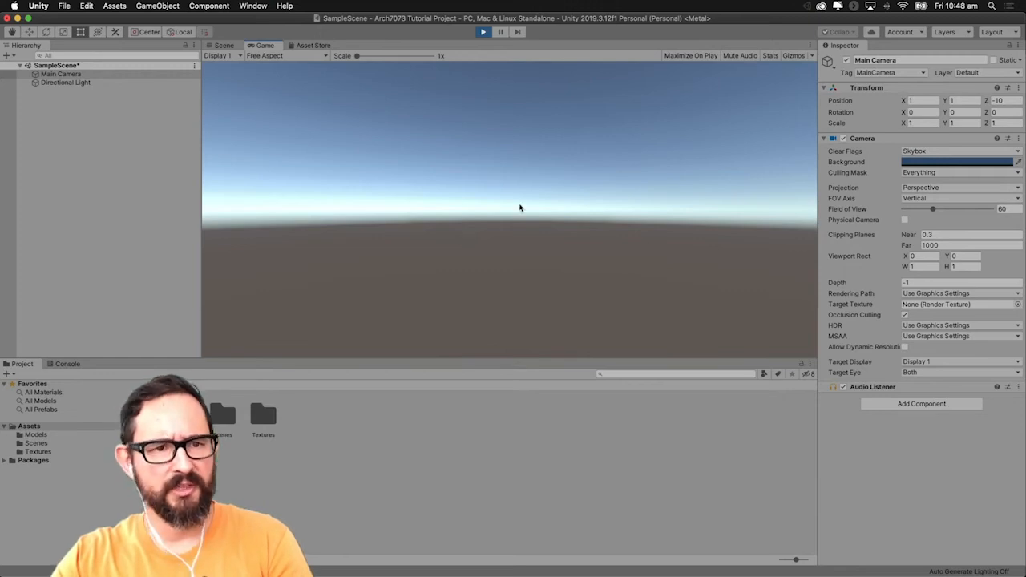
pyautogui.click(500, 32)
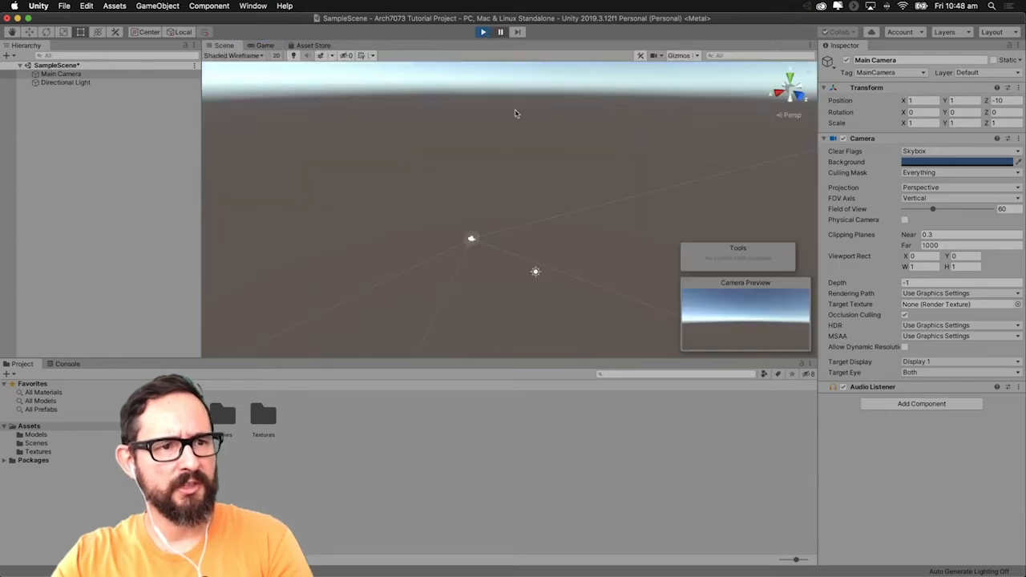
pyautogui.press('super+p')
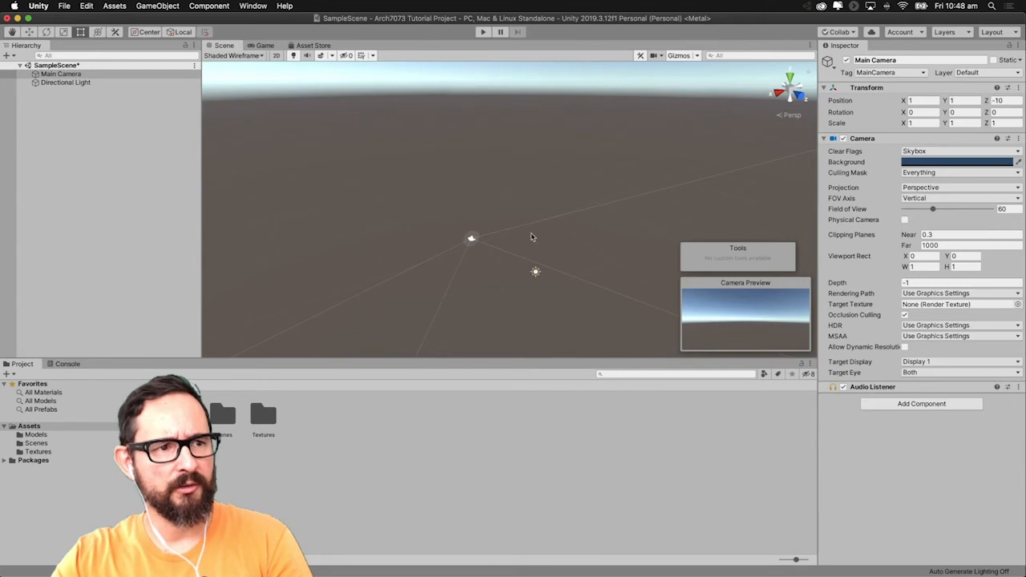
pyautogui.click(531, 237)
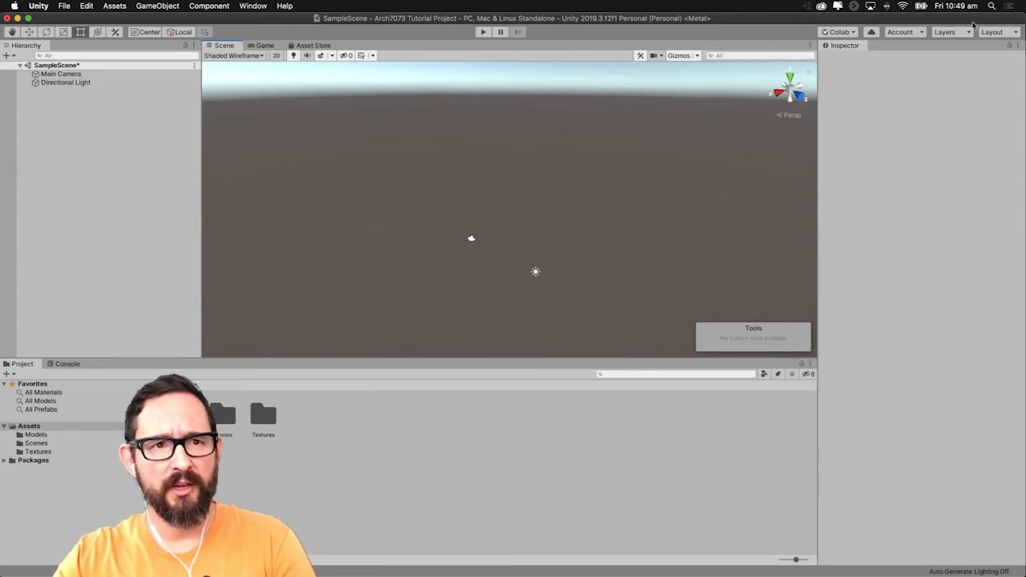
pyautogui.click(63, 5)
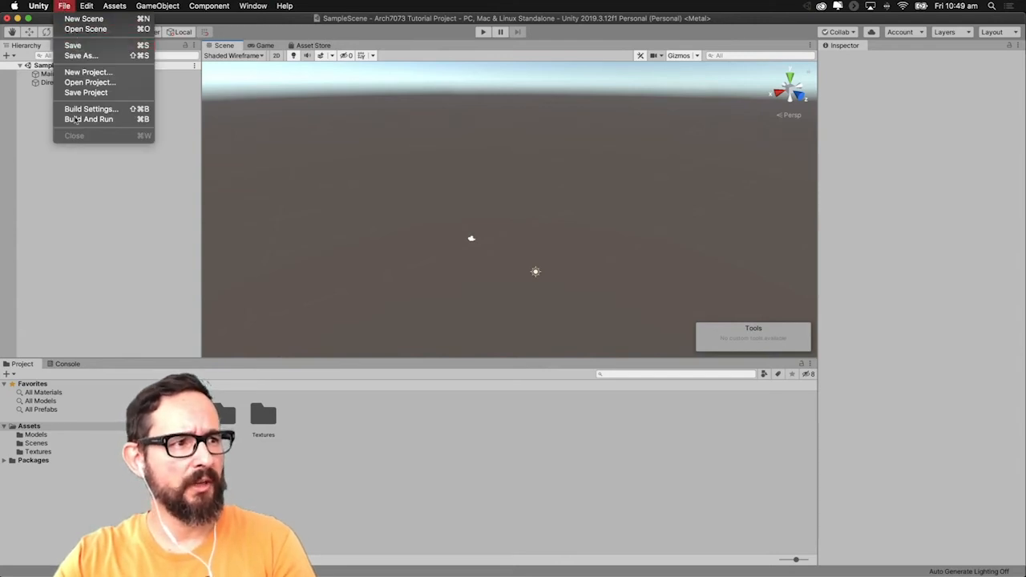
pyautogui.click(81, 149)
pyautogui.rightClick(81, 149)
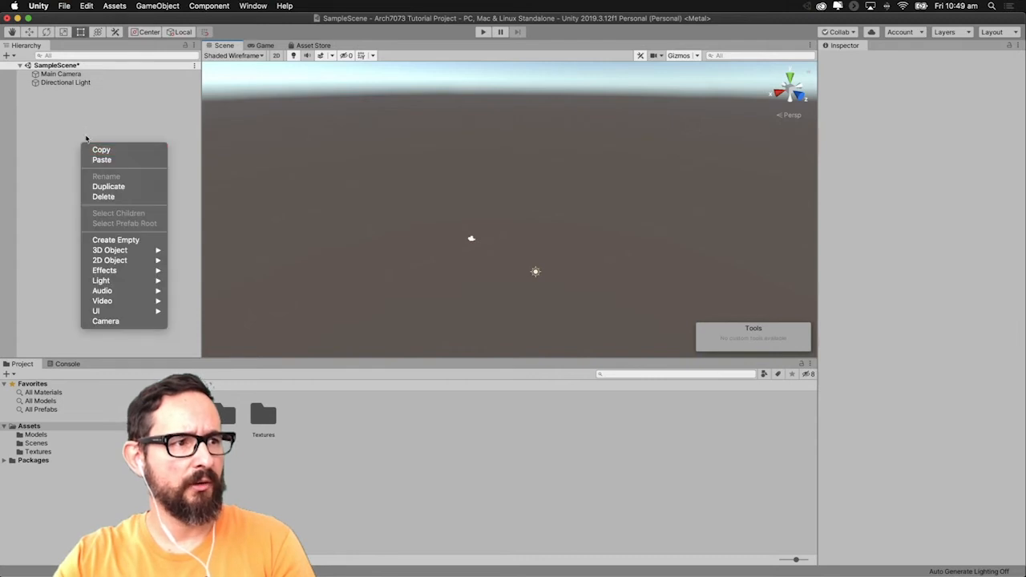
pyautogui.click(83, 126)
pyautogui.click(63, 5)
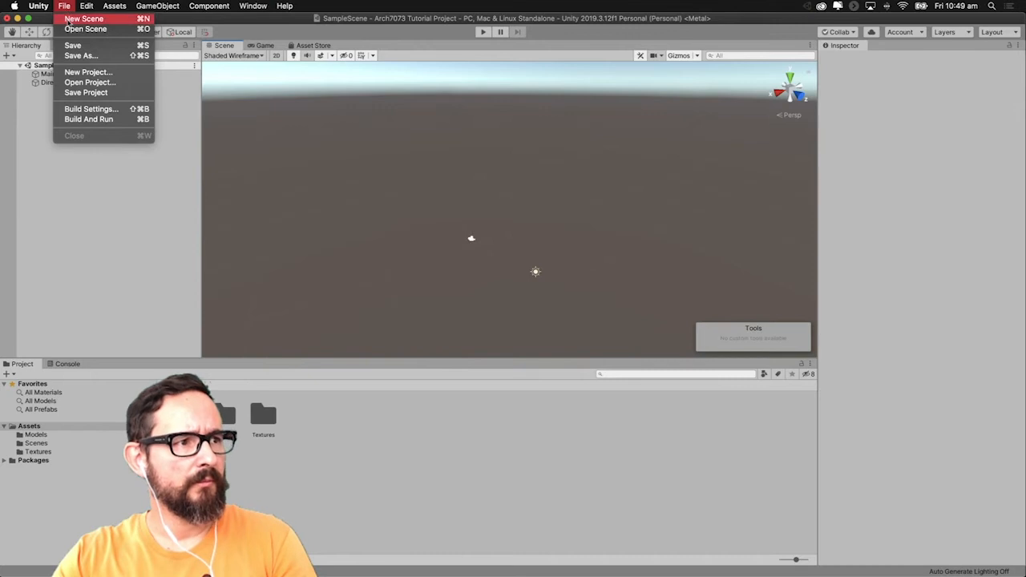
pyautogui.click(52, 274)
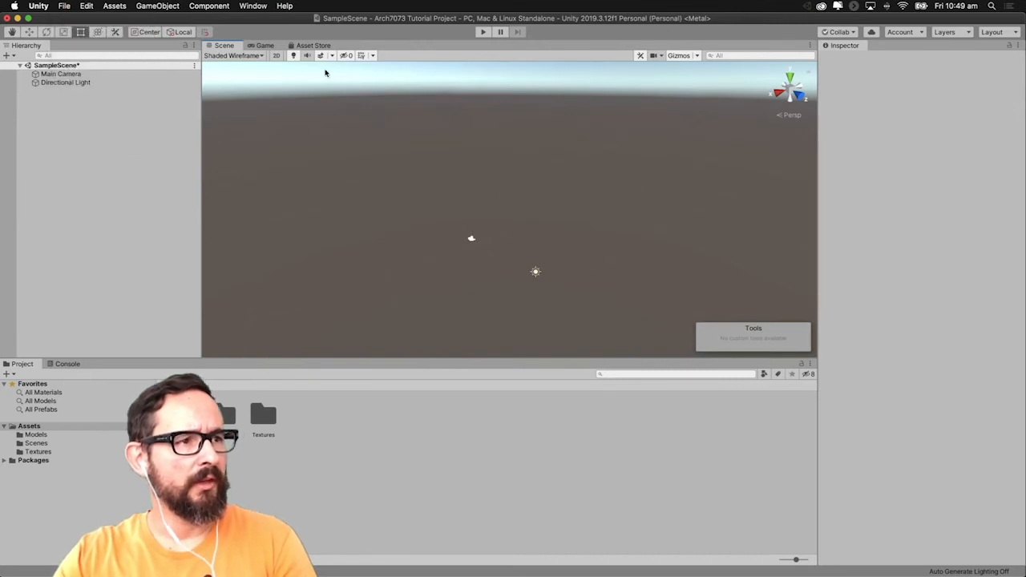
# Import the model file FBX.fbx from the Desktop into the project as a new asset
pyautogui.click(120, 7)
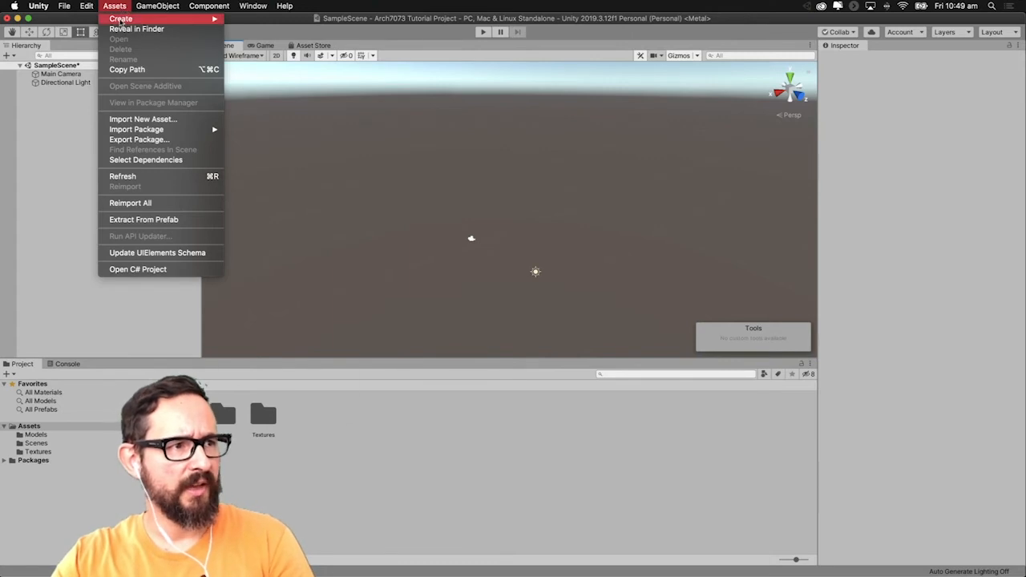
pyautogui.moveTo(121, 20)
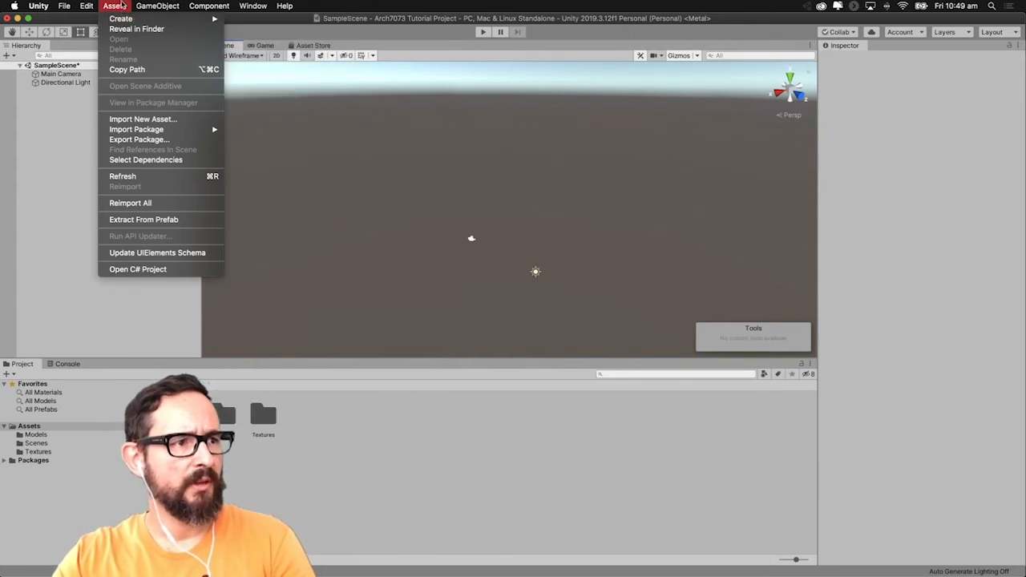
pyautogui.click(138, 119)
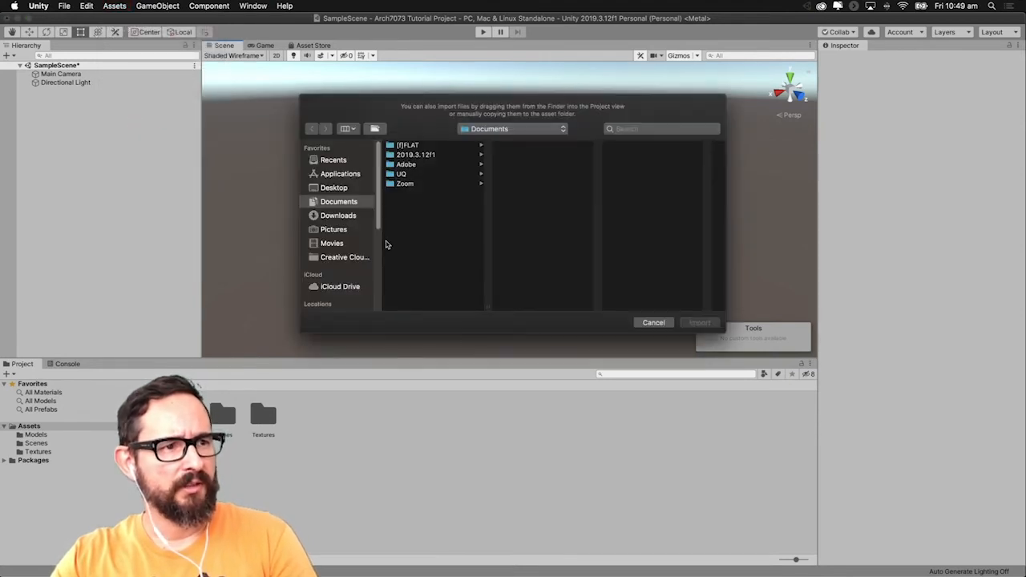
pyautogui.scroll(-3, 368, 190)
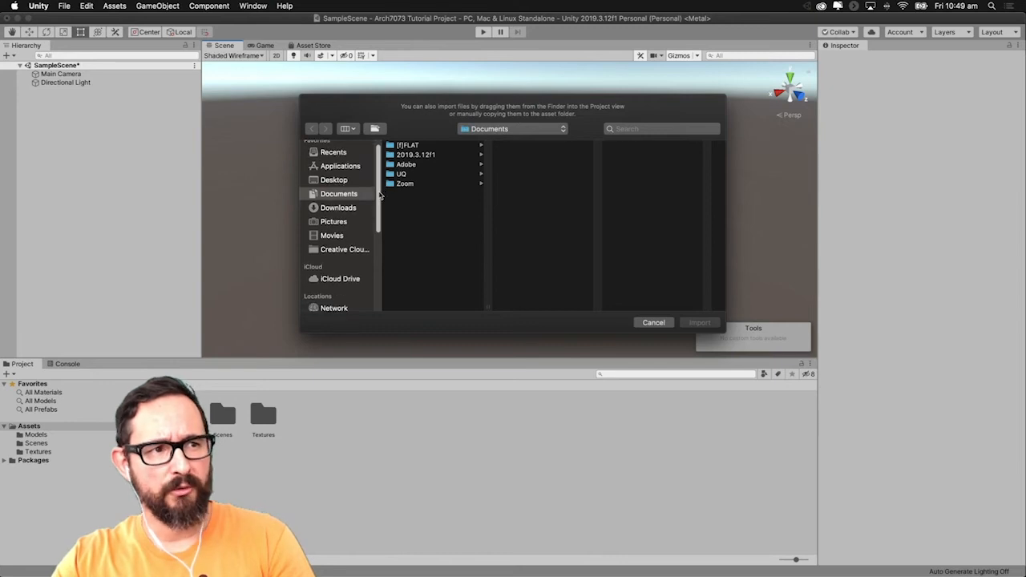
pyautogui.scroll(3, 356, 189)
pyautogui.click(337, 188)
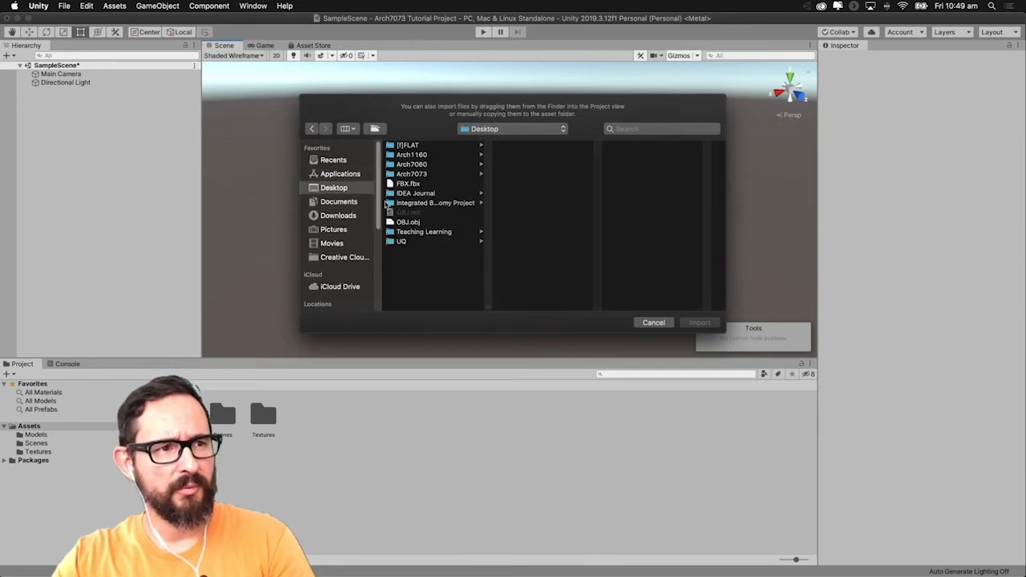
pyautogui.click(409, 185)
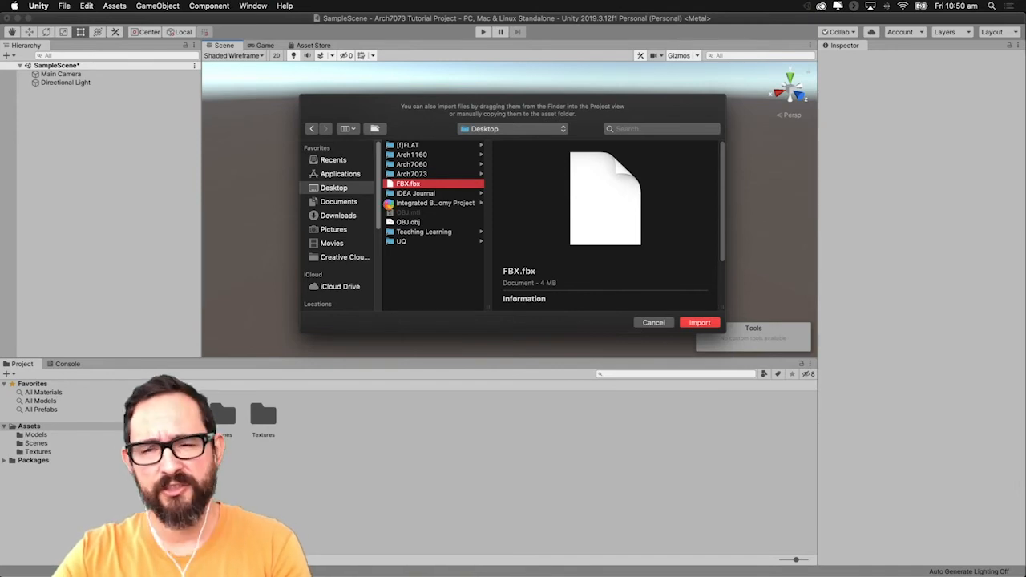
pyautogui.doubleClick(416, 188)
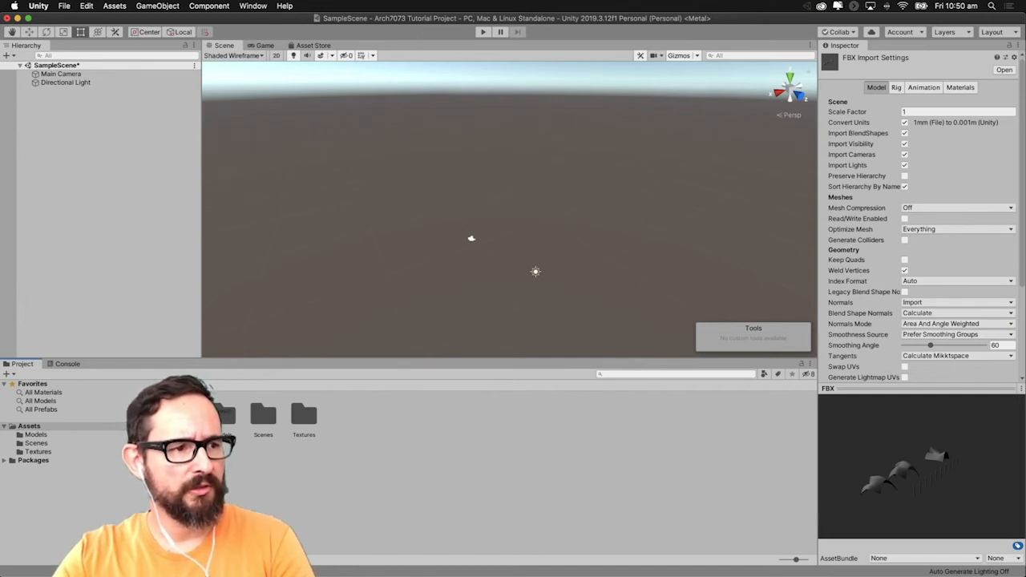
# Move the imported FBX asset into the Models folder and open that folder
pyautogui.moveTo(182, 416); pyautogui.dragTo(223, 418)
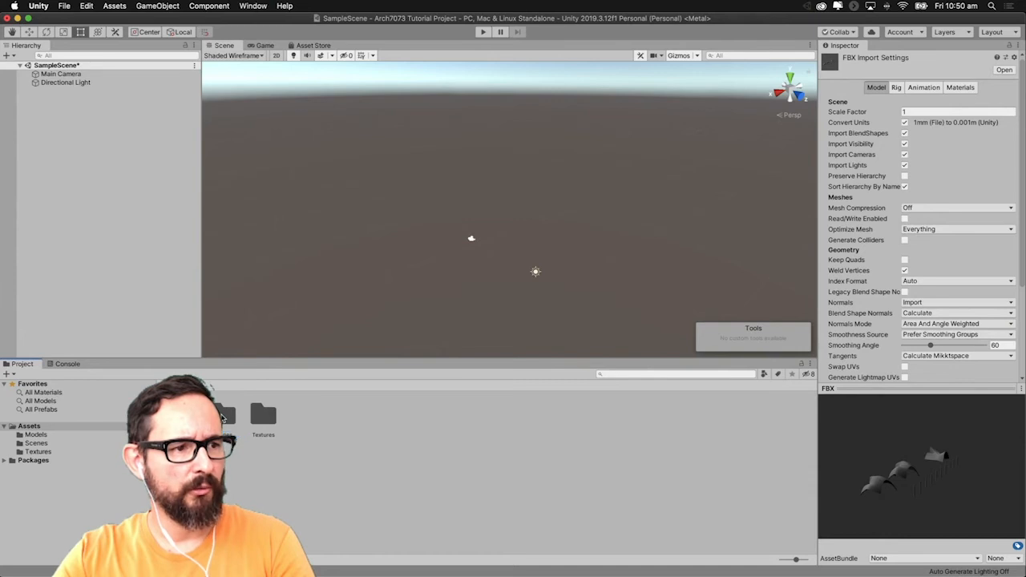
pyautogui.click(51, 434)
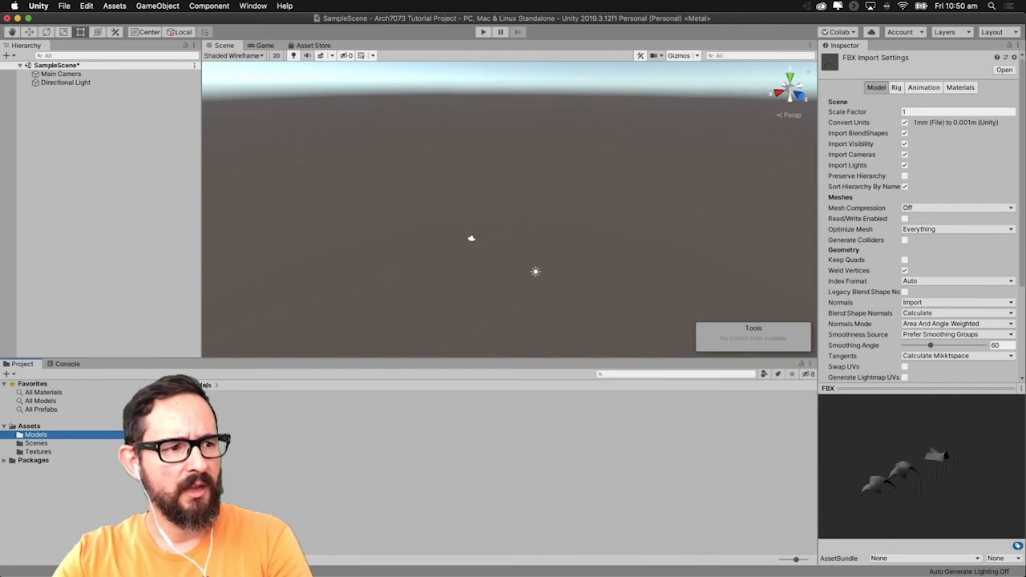
# Examine the FBX asset's Materials and Model import settings
pyautogui.click(189, 431)
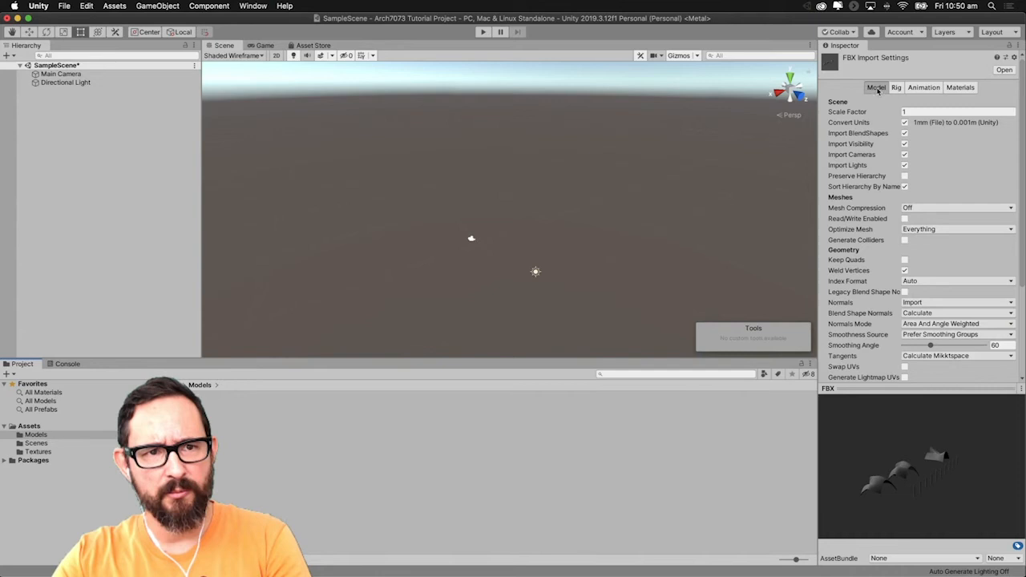
pyautogui.click(961, 86)
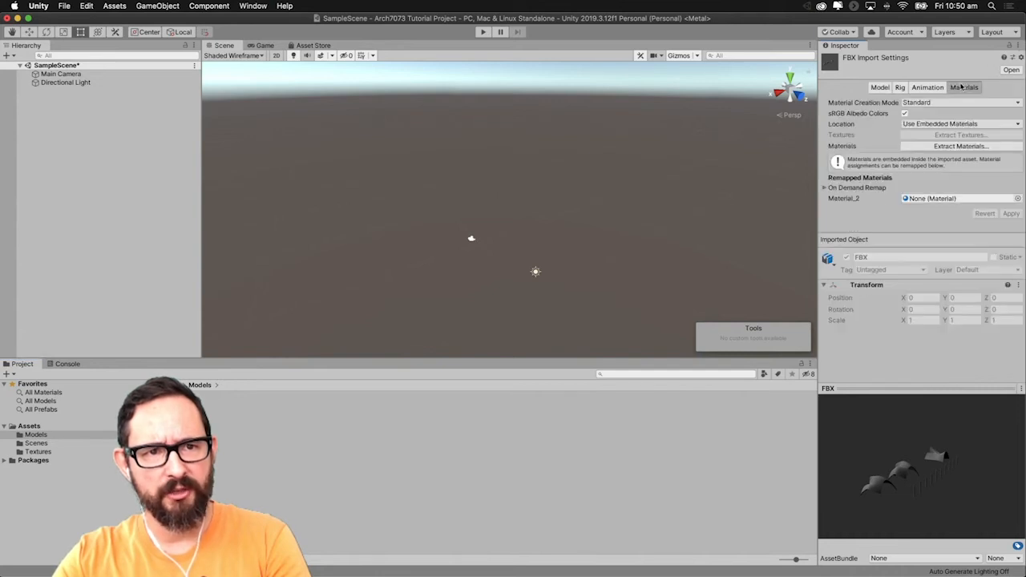
pyautogui.click(880, 87)
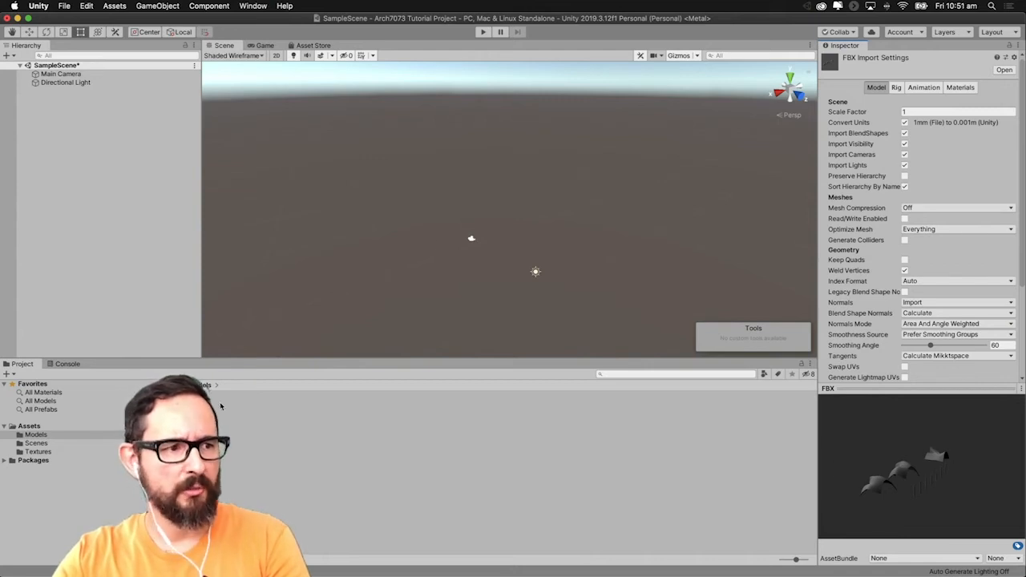
# Place the FBX model from the Models folder into SampleScene's hierarchy and select it there
pyautogui.moveTo(189, 429); pyautogui.dragTo(58, 136)
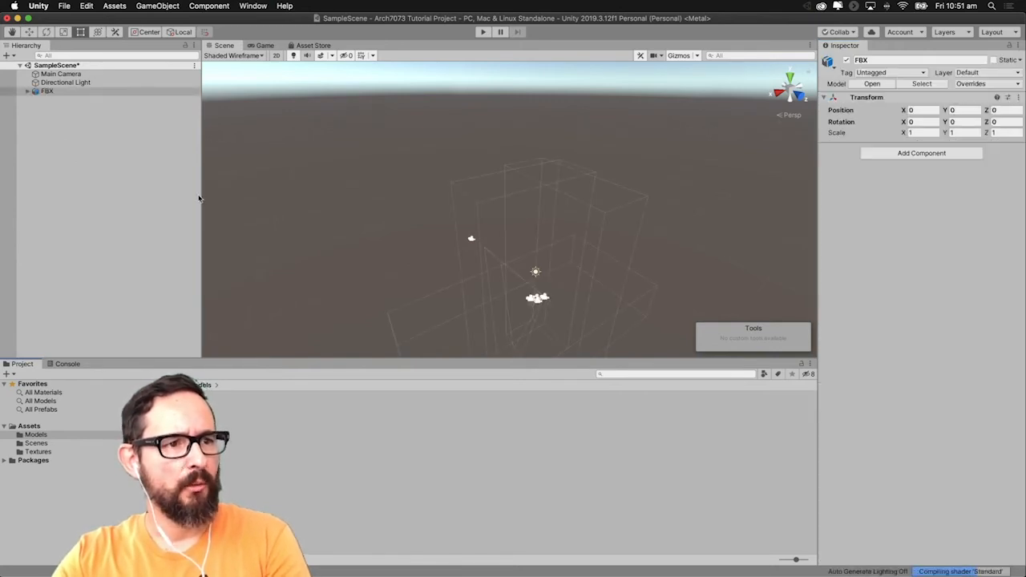
pyautogui.scroll(3, 344, 178)
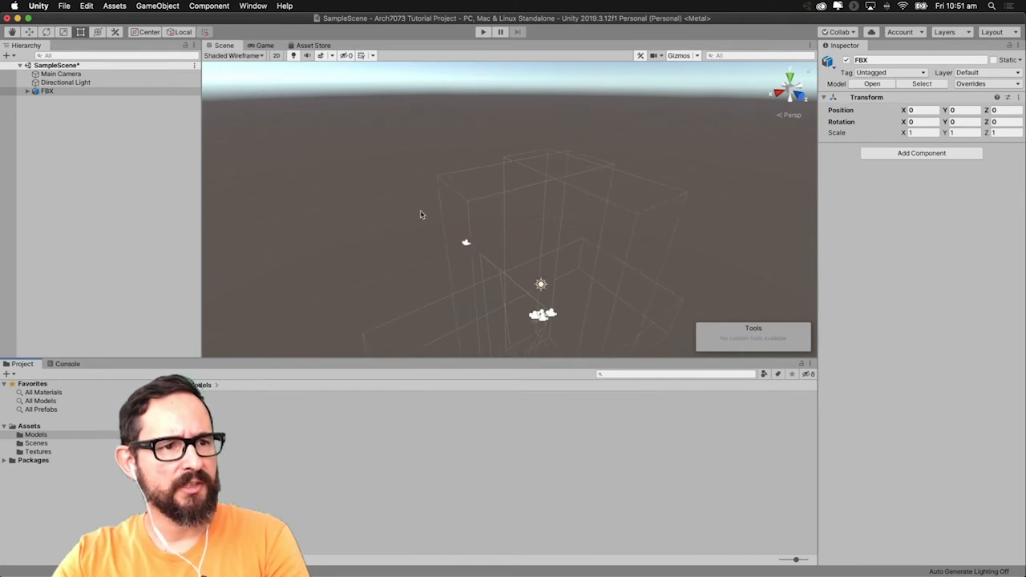
pyautogui.scroll(-6, 420, 214)
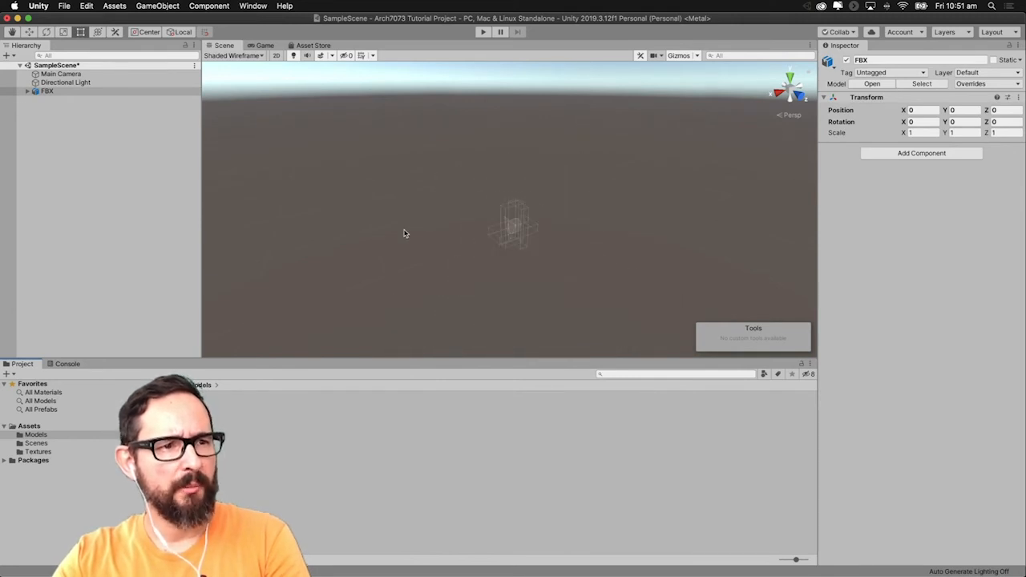
pyautogui.click(99, 111)
pyautogui.click(46, 91)
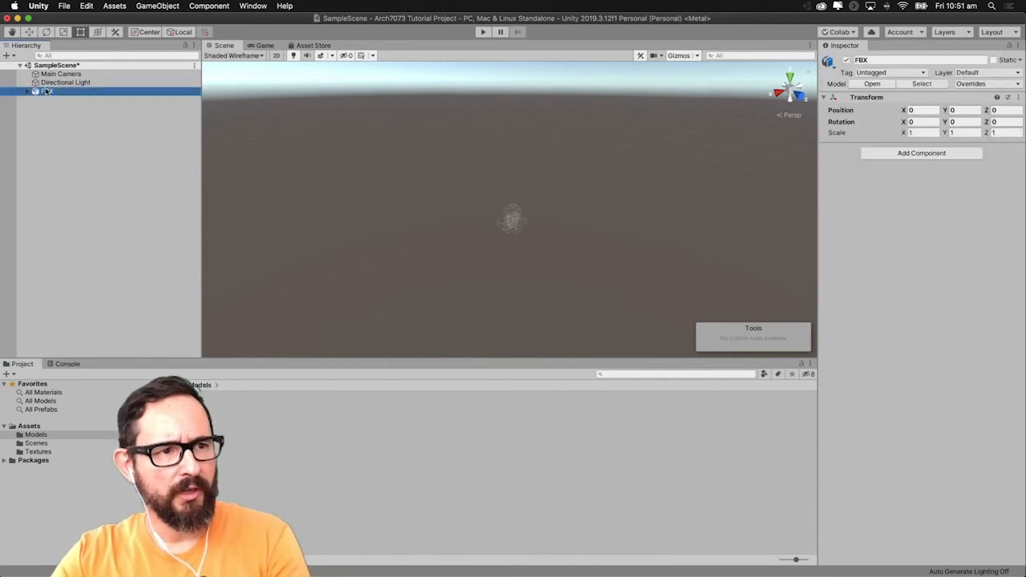
# Frame the FBX model in the scene view and inspect it from different angles and distances
pyautogui.press('f')
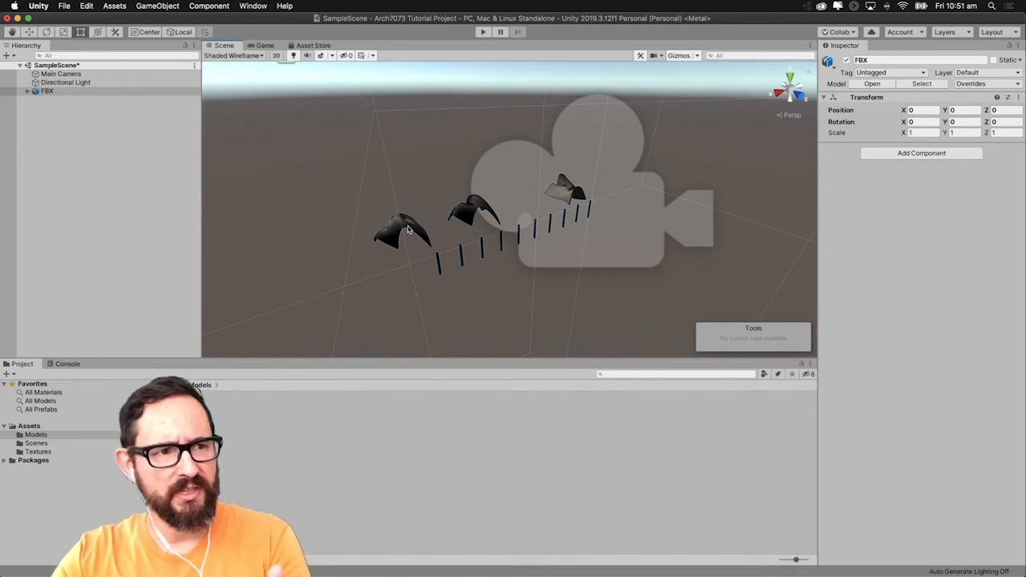
pyautogui.moveTo(360, 201); pyautogui.dragTo(423, 207, button='right')
pyautogui.moveTo(423, 207); pyautogui.dragTo(755, 144, button='middle')
pyautogui.keyDown('alt'); pyautogui.moveTo(682, 125); pyautogui.dragTo(761, 133); pyautogui.keyUp('alt')
pyautogui.scroll(-4, 564, 206)
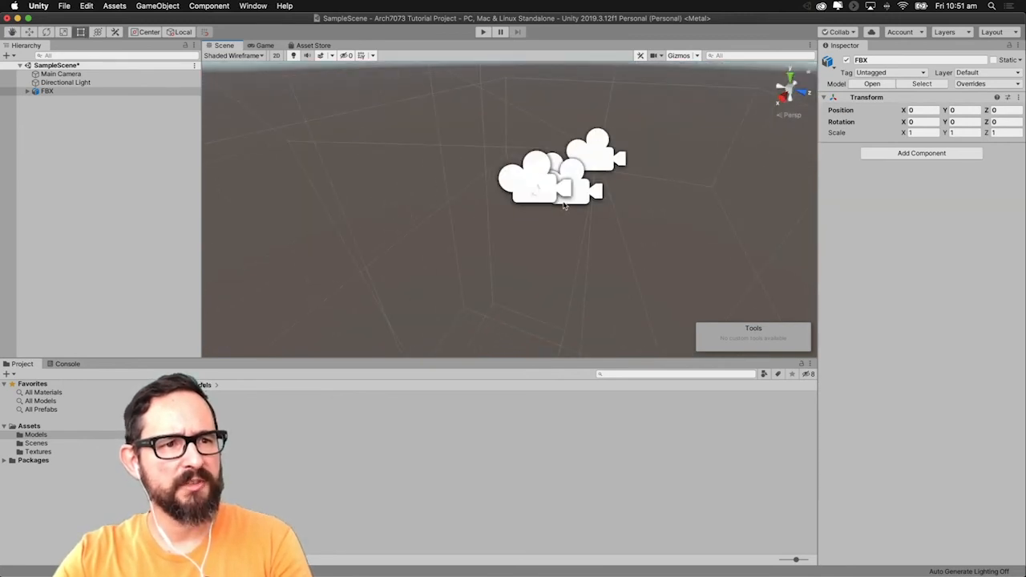
# Expand the FBX model in the hierarchy, check its child objects, and reselect the parent FBX object
pyautogui.click(64, 83)
pyautogui.click(48, 92)
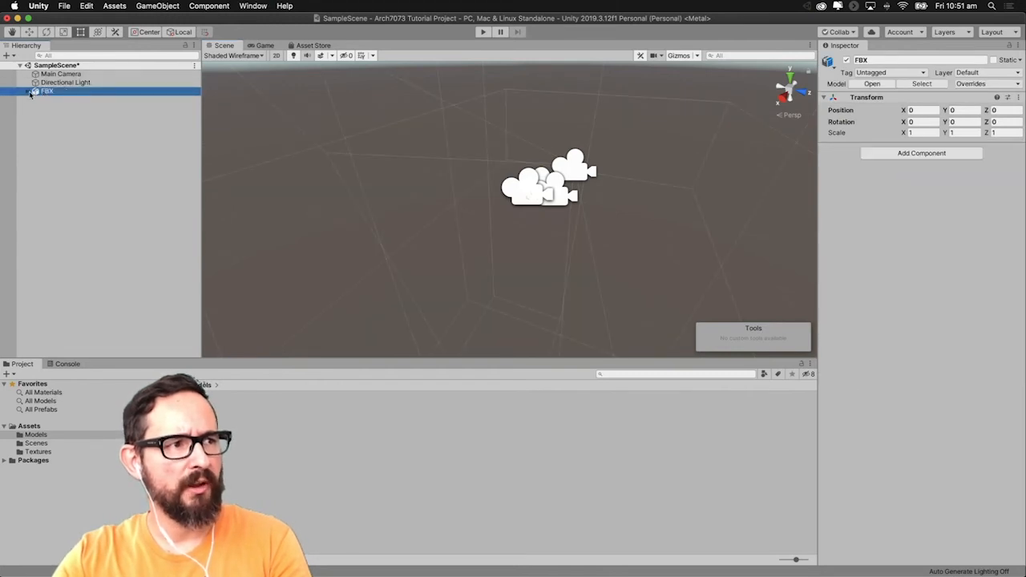
pyautogui.click(27, 92)
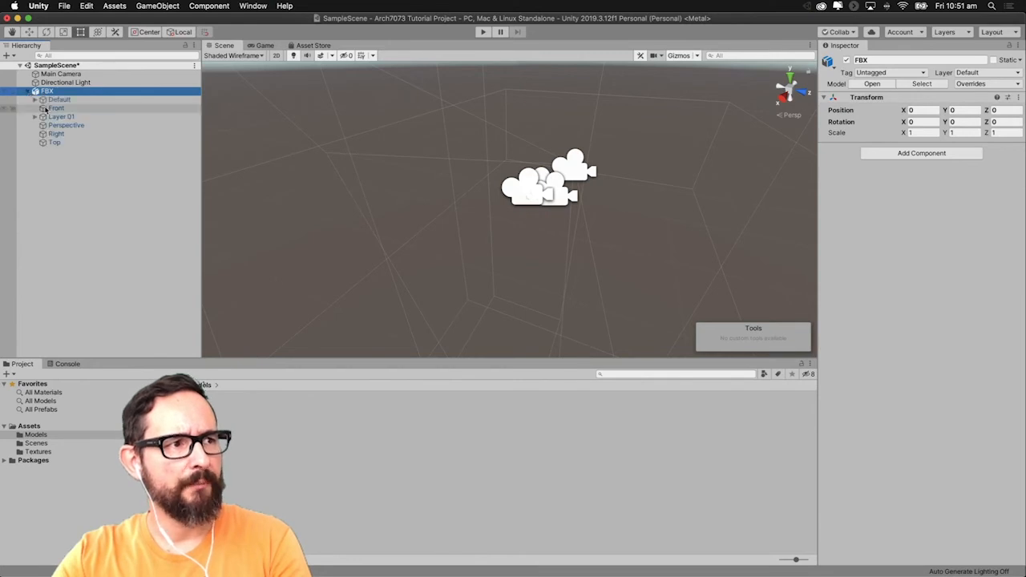
pyautogui.click(59, 92)
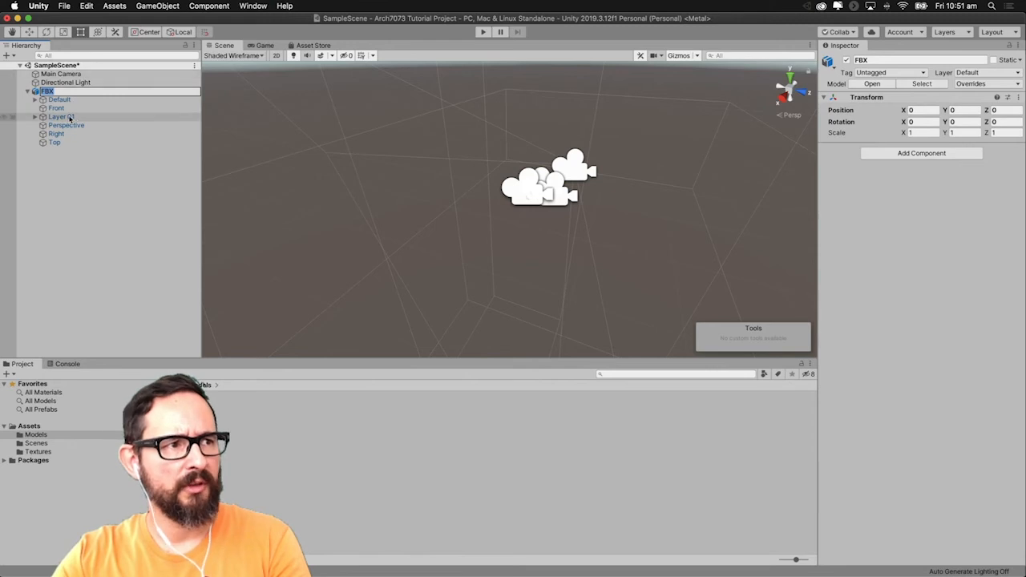
pyautogui.click(53, 100)
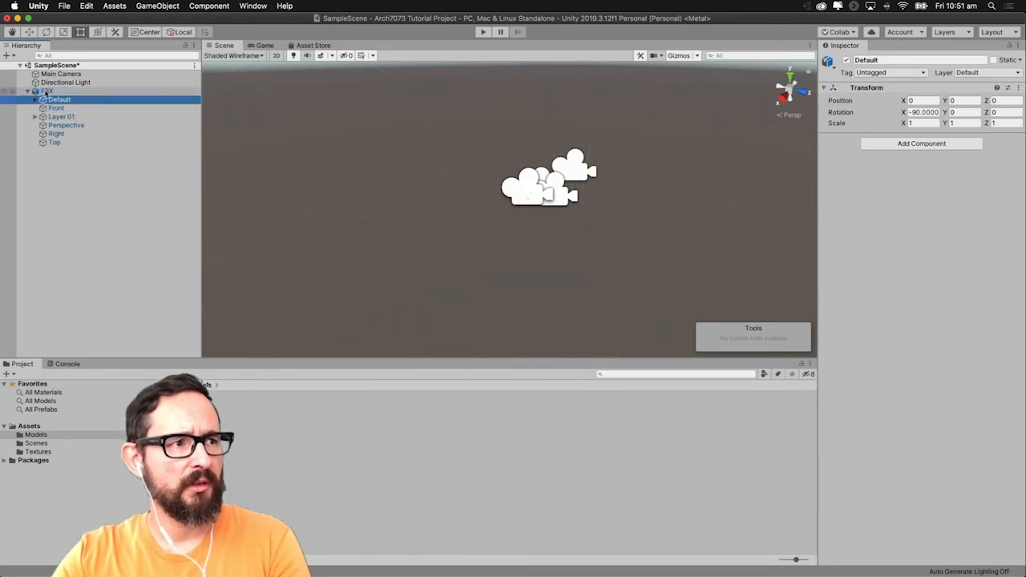
pyautogui.rightClick(52, 91)
pyautogui.click(49, 93)
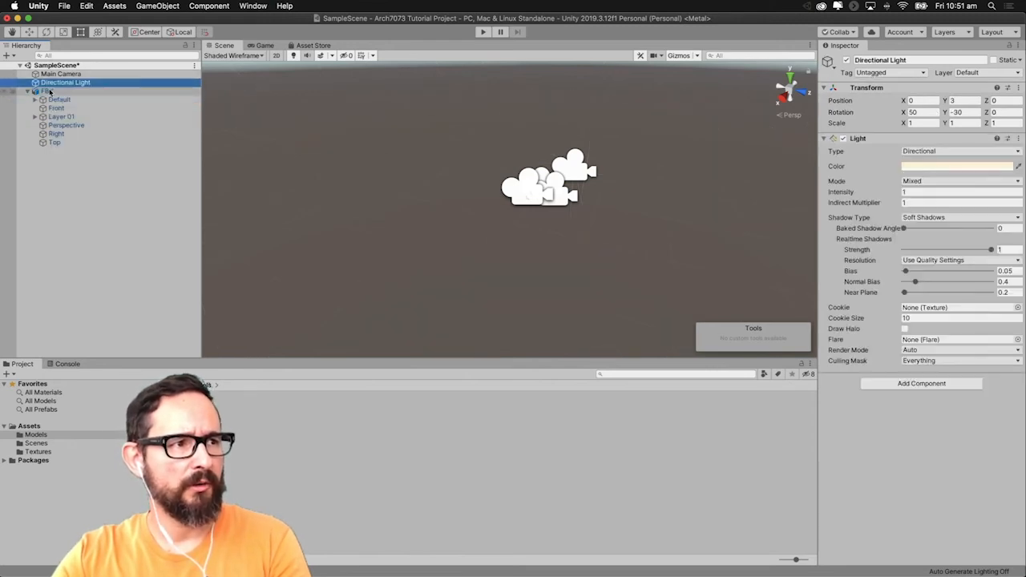
pyautogui.click(50, 93)
pyautogui.rightClick(50, 92)
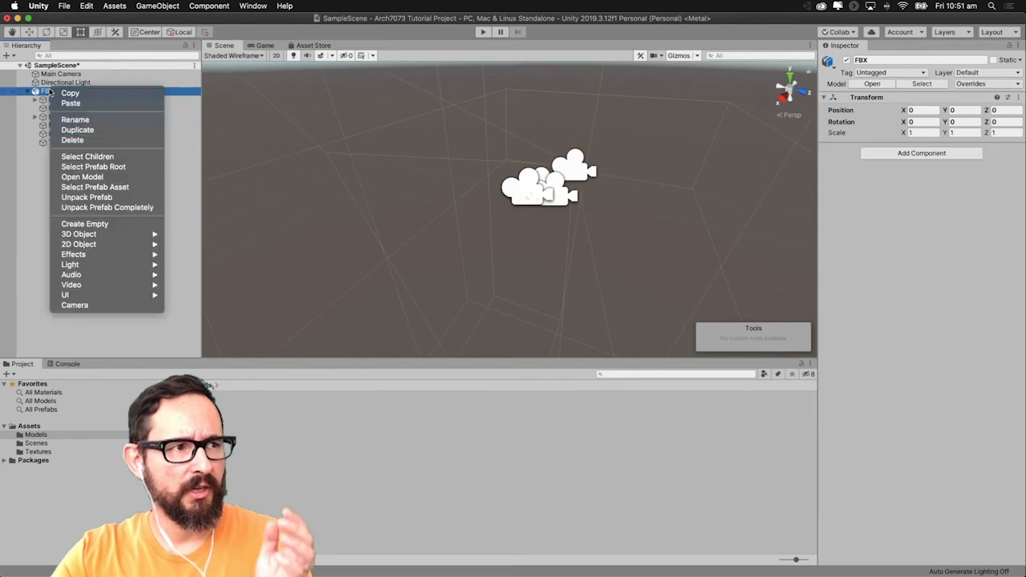
pyautogui.click(34, 95)
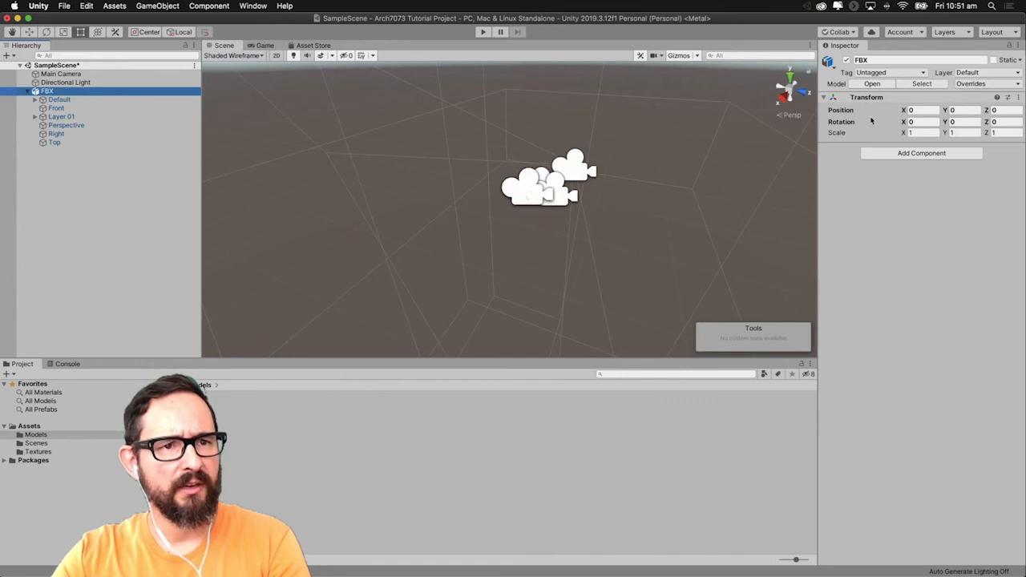
# Set the FBX model's scale to 10 on X, Y and Z
pyautogui.click(923, 133)
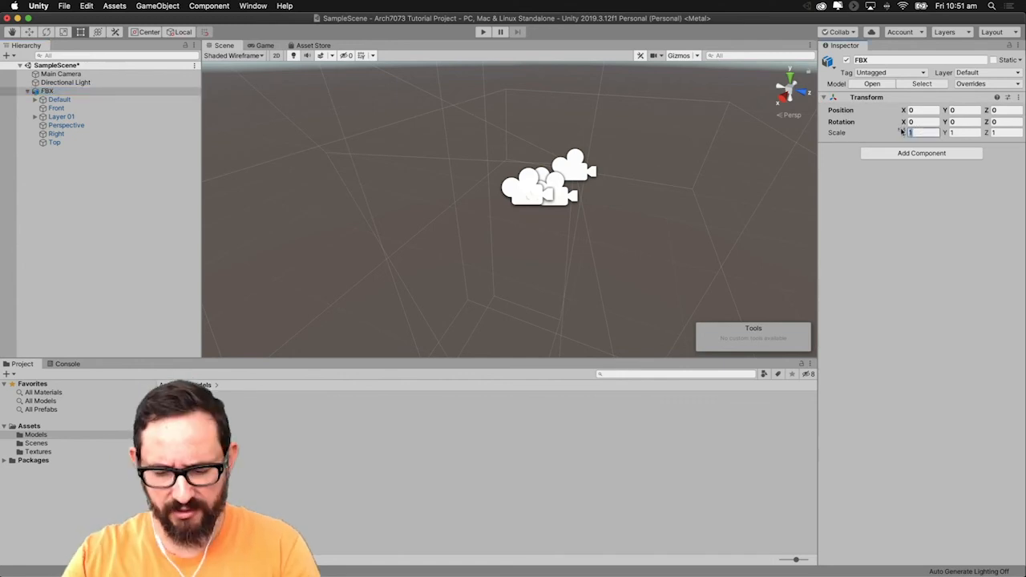
pyautogui.write('10')
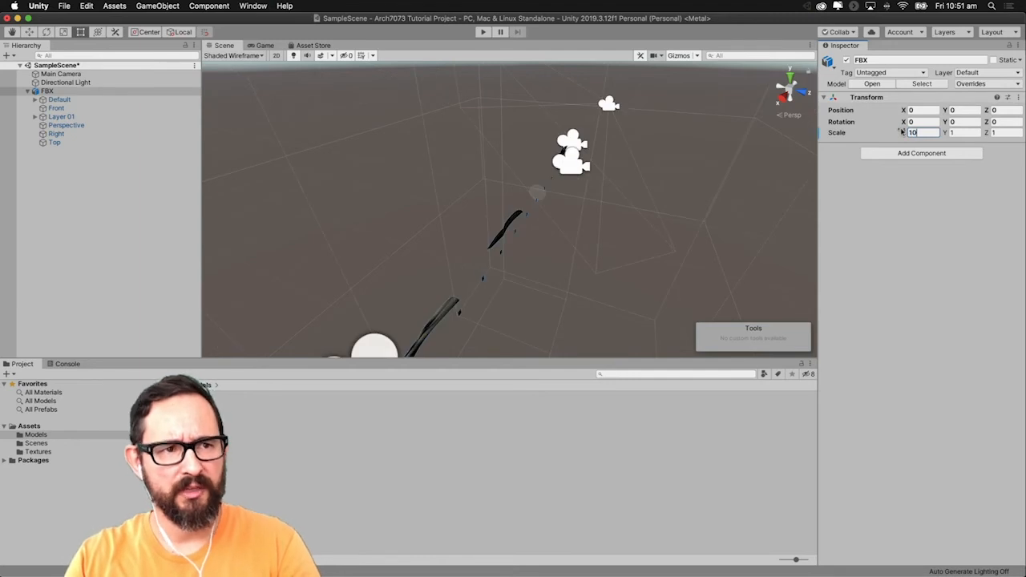
pyautogui.press('Tab')
pyautogui.write('10')
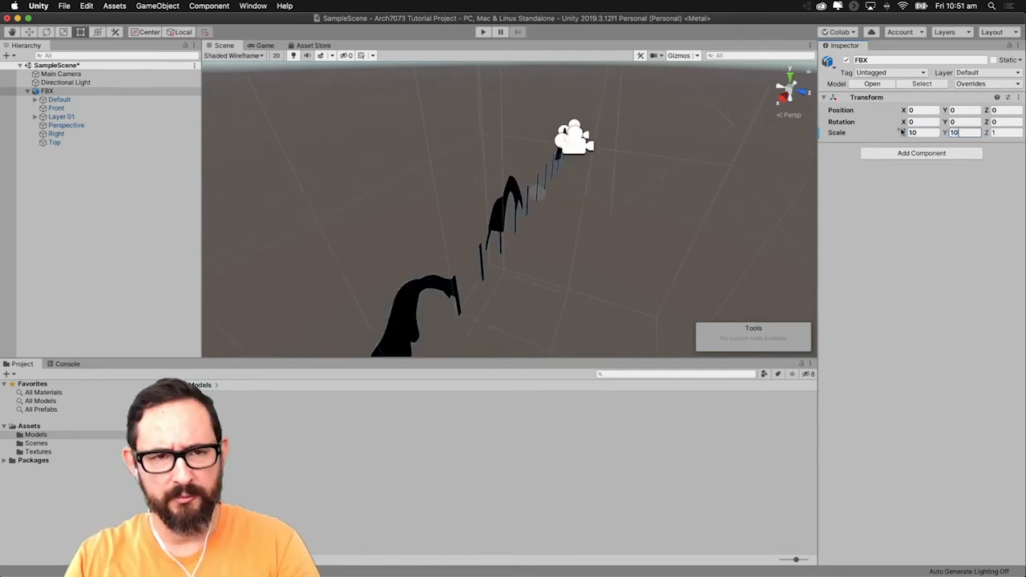
pyautogui.press('Tab')
pyautogui.write('10')
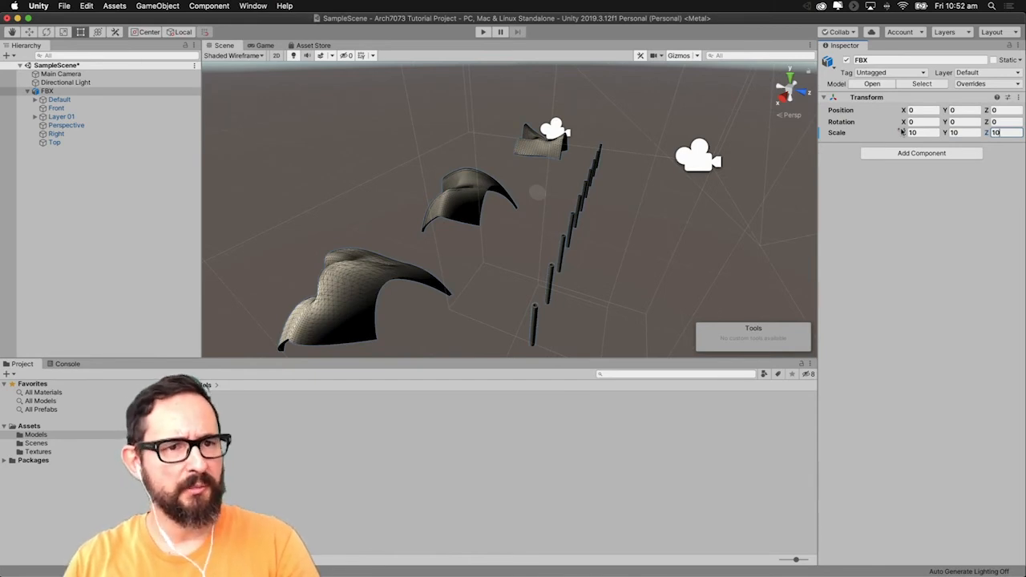
# Set the FBX model's scale to 50 on X, Y and Z
pyautogui.click(904, 133)
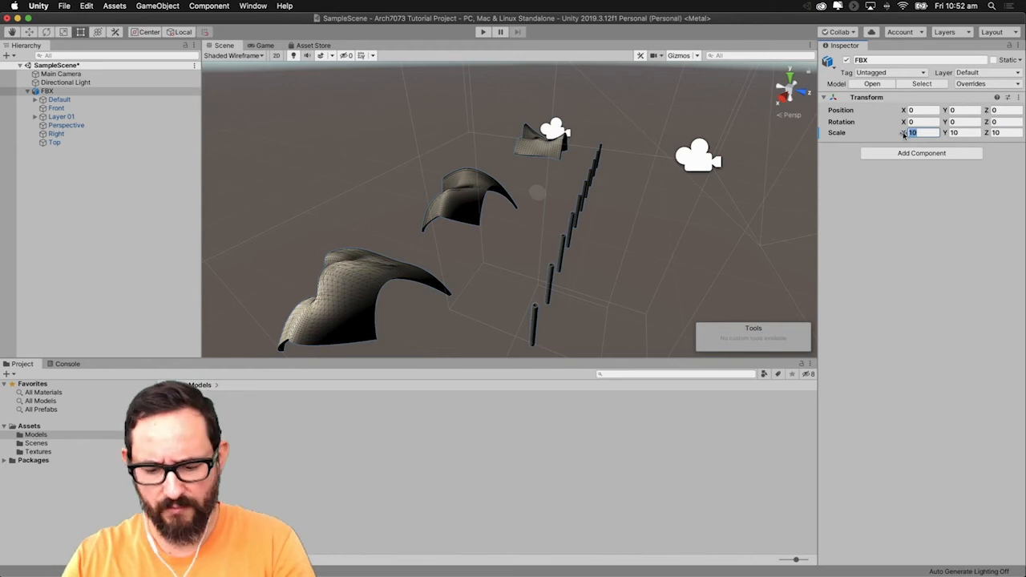
pyautogui.write('50')
pyautogui.press('Tab')
pyautogui.write('50')
pyautogui.press('Tab')
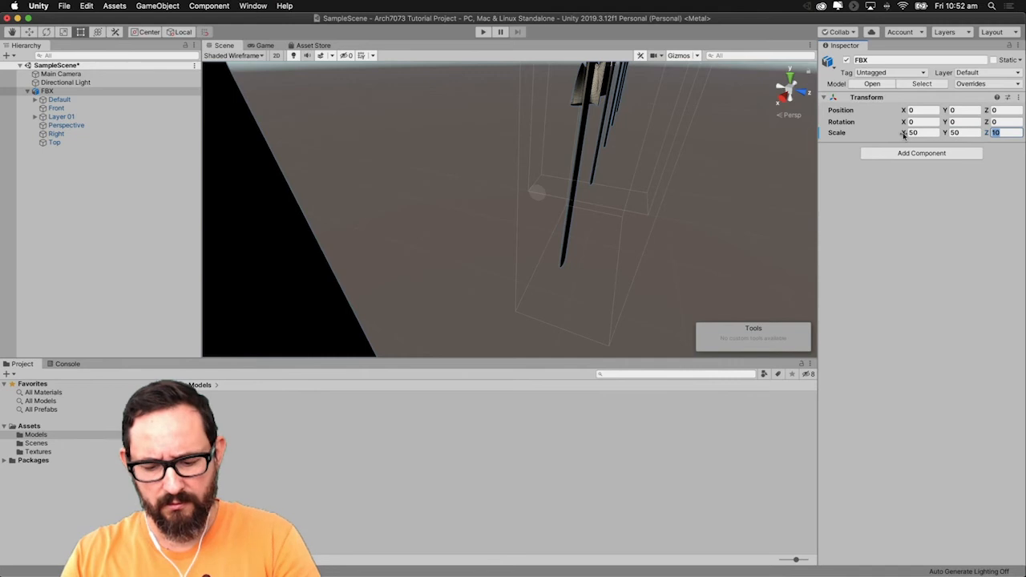
pyautogui.write('50')
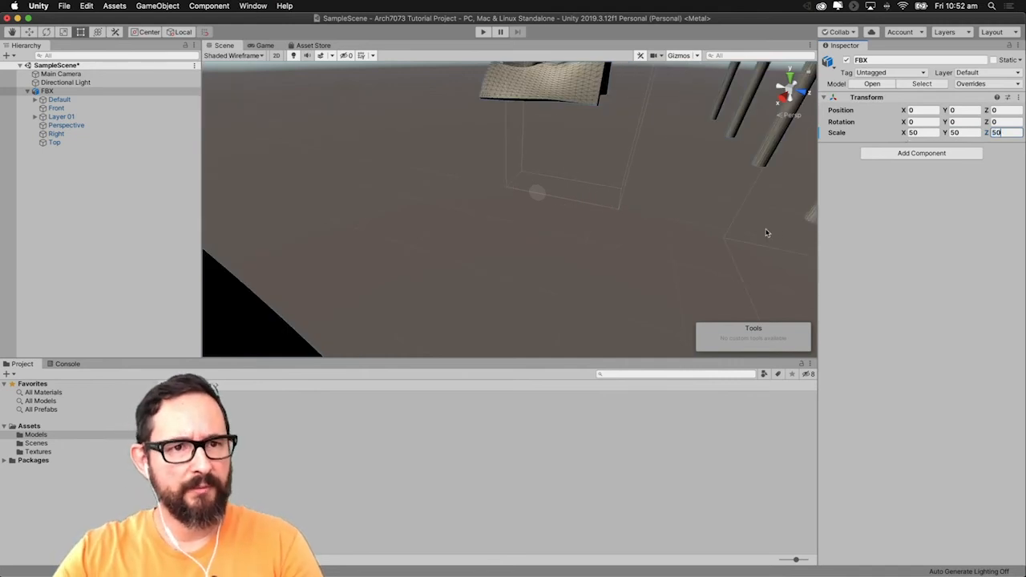
# Inspect the enlarged FBX model in the scene, from close up and from far enough to see all of it
pyautogui.scroll(3, 548, 268)
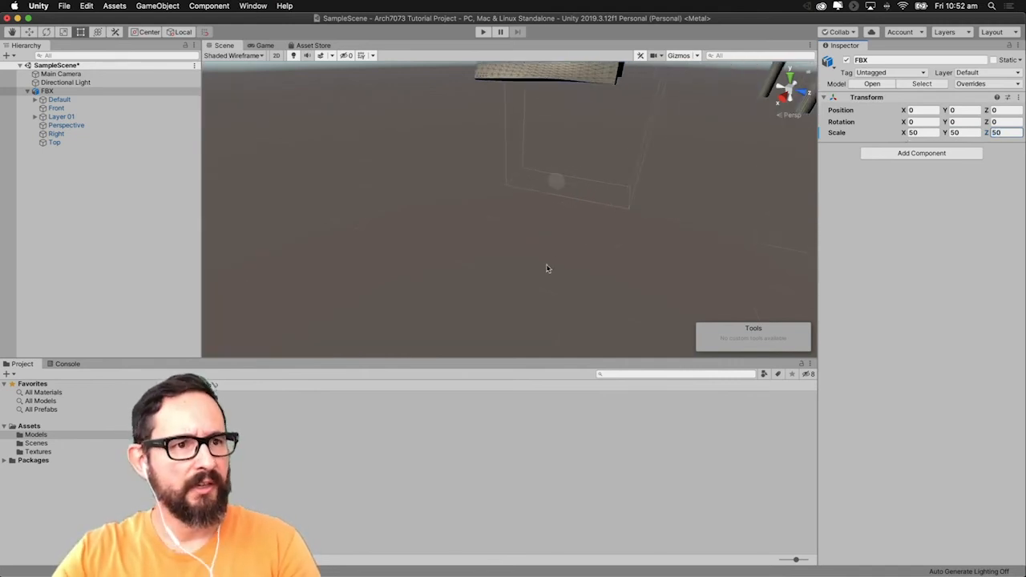
pyautogui.scroll(-5, 541, 220)
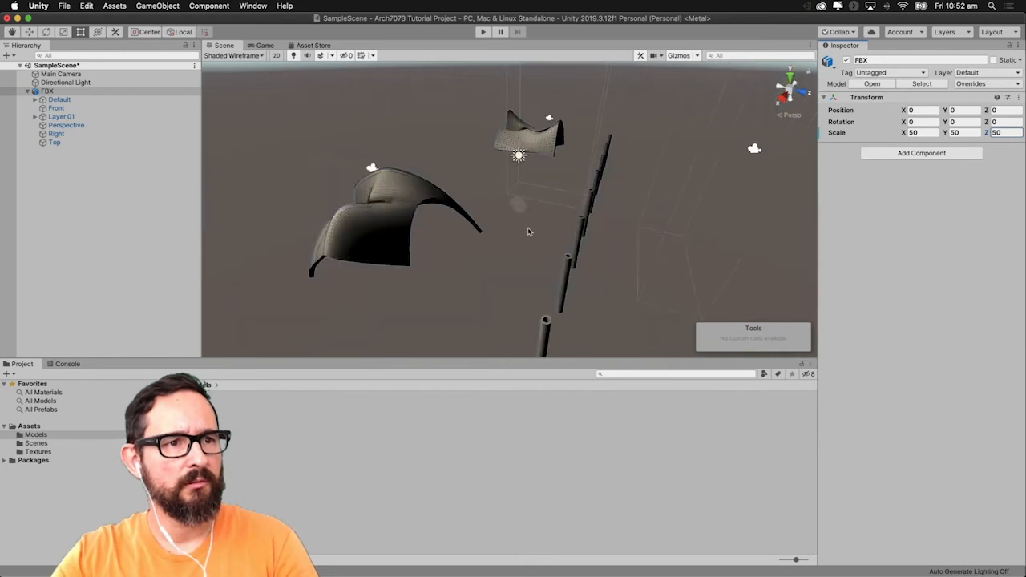
pyautogui.moveTo(527, 239); pyautogui.dragTo(540, 193, button='right')
pyautogui.moveTo(513, 261); pyautogui.dragTo(581, 151, button='middle')
pyautogui.keyDown('alt'); pyautogui.moveTo(581, 151); pyautogui.dragTo(453, 234); pyautogui.keyUp('alt')
pyautogui.scroll(5, 471, 233)
pyautogui.scroll(-10, 525, 212)
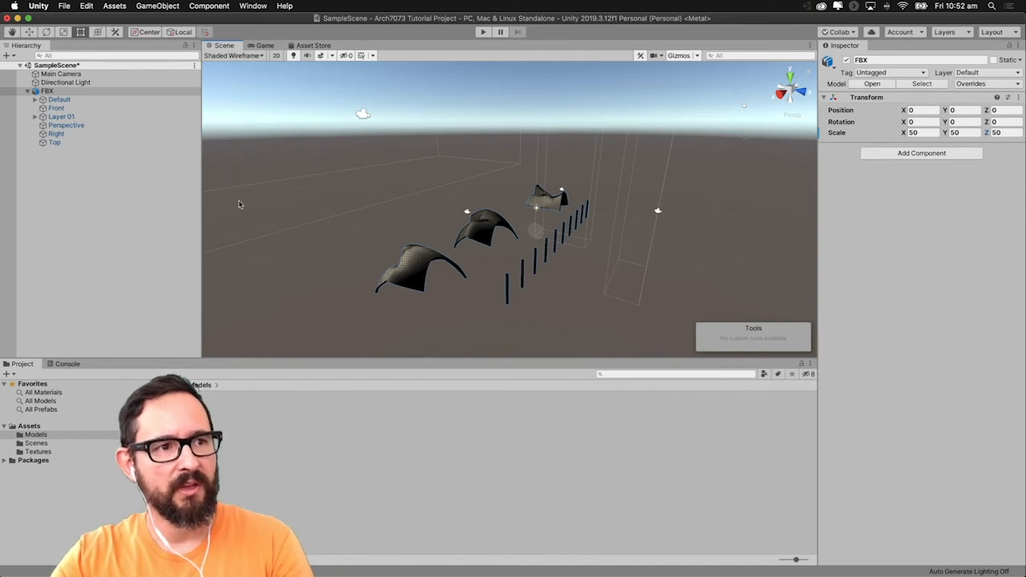
# Add a 3D Plane object to the scene and collapse the FBX model's children in the hierarchy
pyautogui.click(117, 6)
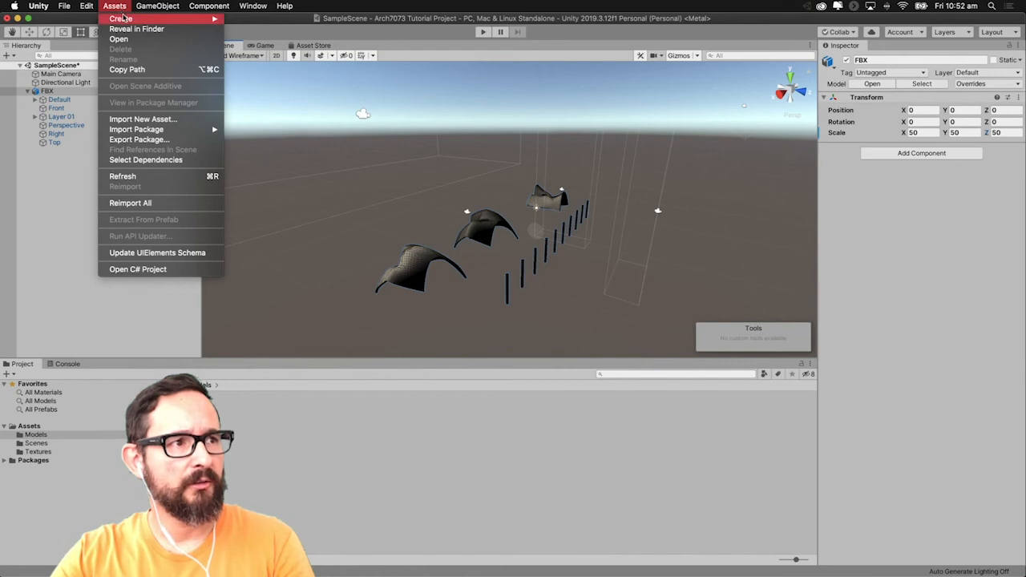
pyautogui.moveTo(162, 7)
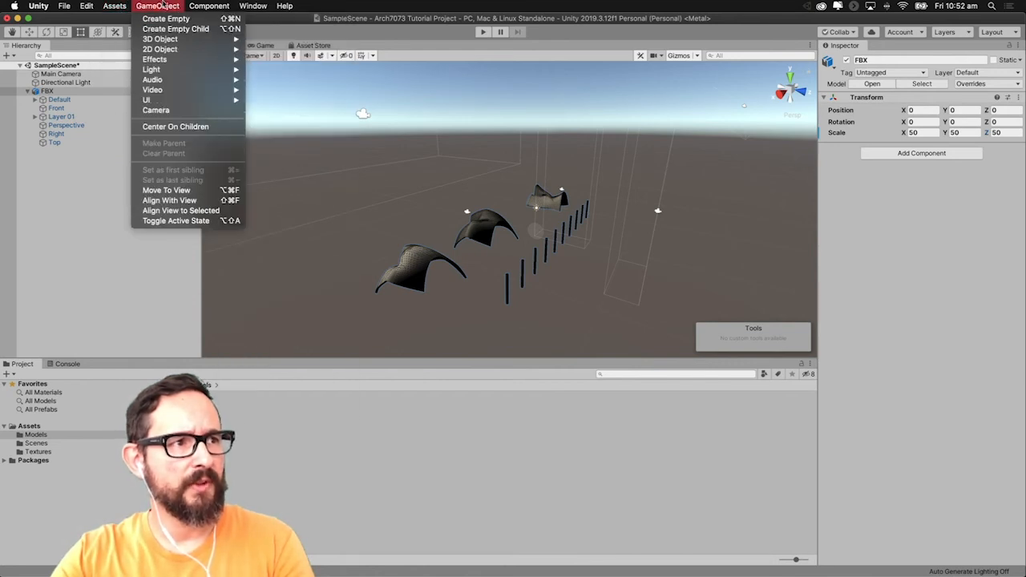
pyautogui.moveTo(164, 38)
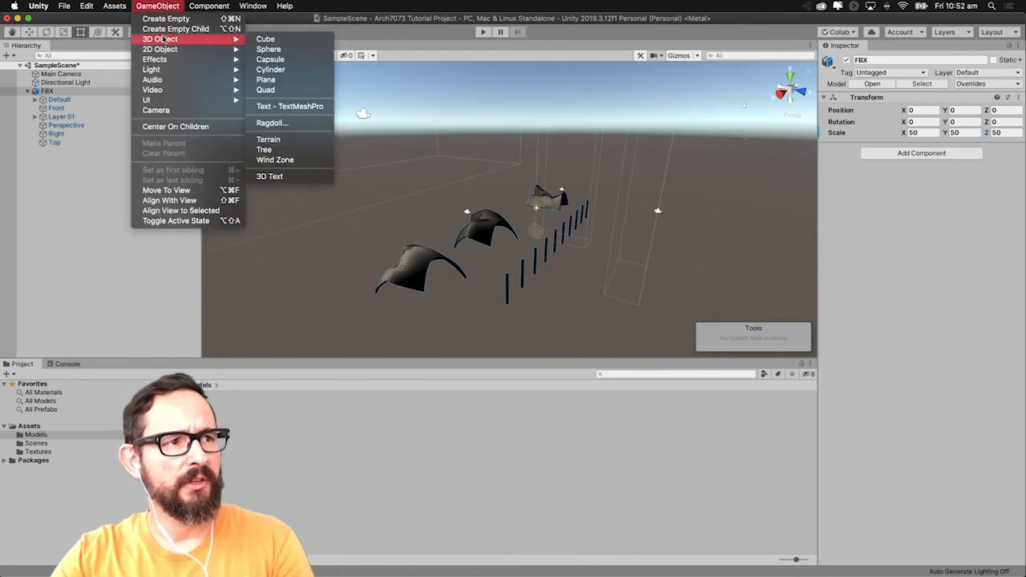
pyautogui.click(277, 84)
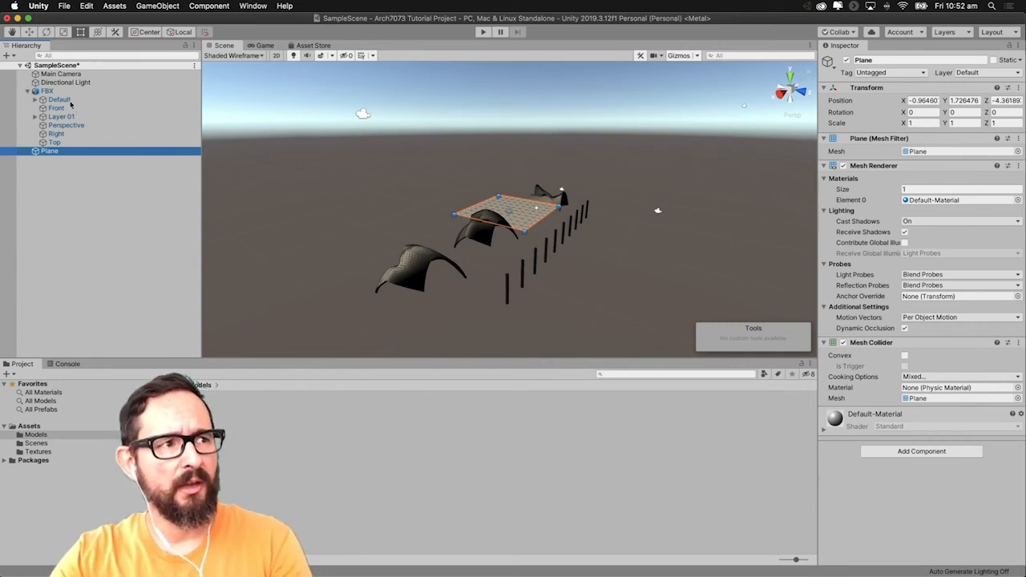
pyautogui.click(28, 91)
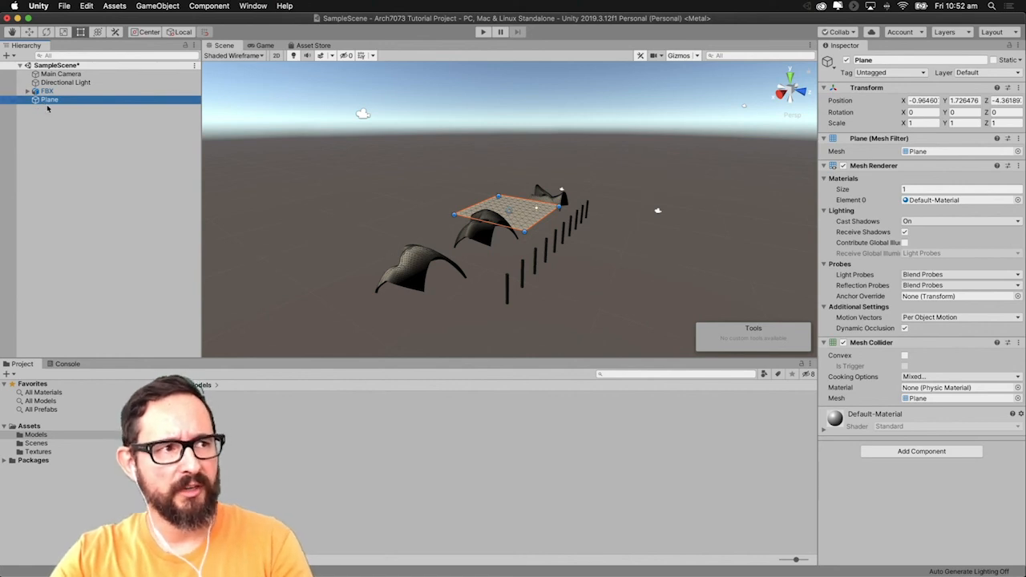
# Set the Plane's scale to 100 on X, Y and Z
pyautogui.click(914, 122)
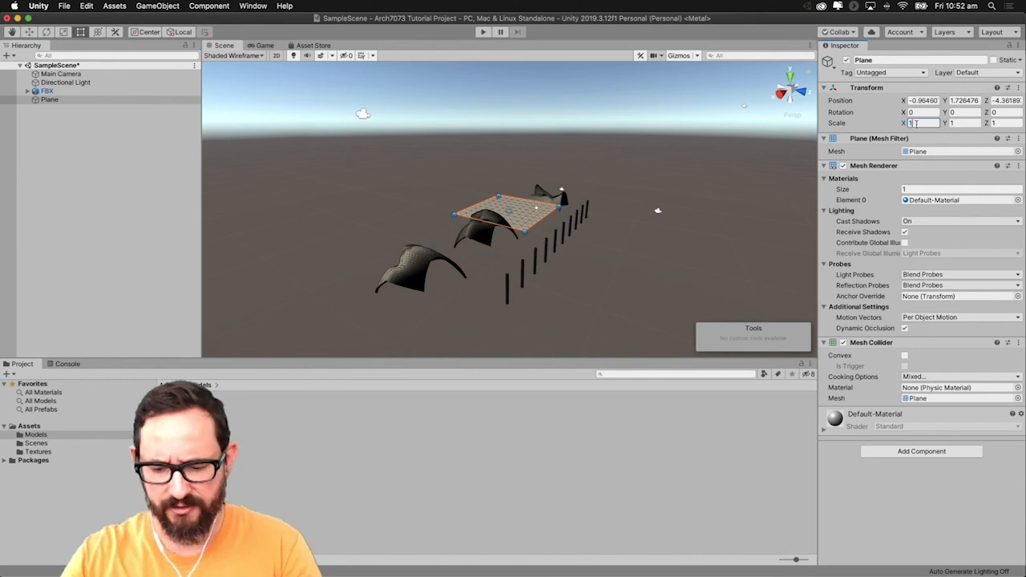
pyautogui.write('100')
pyautogui.press('Tab')
pyautogui.write('100')
pyautogui.press('Tab')
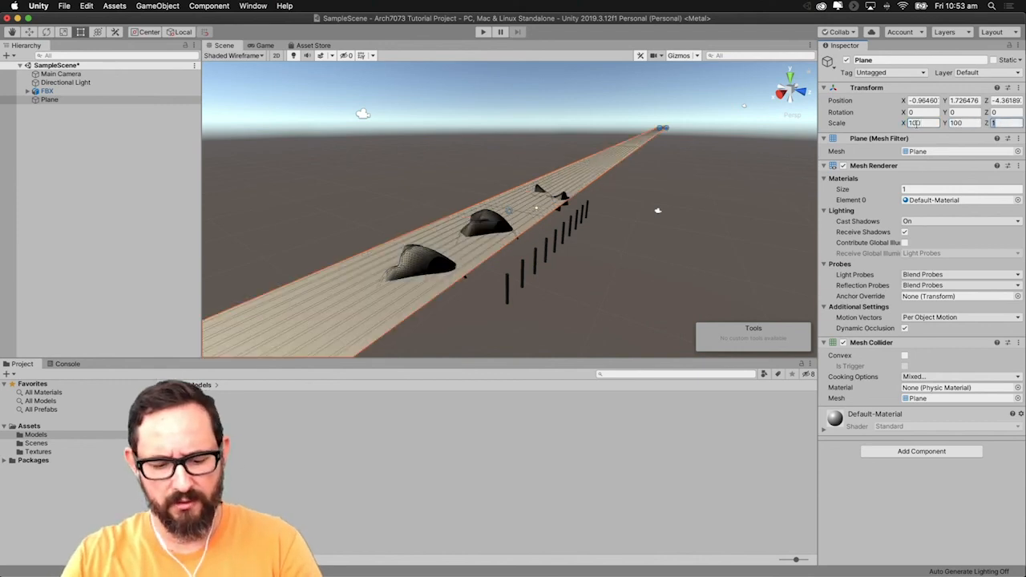
pyautogui.write('100')
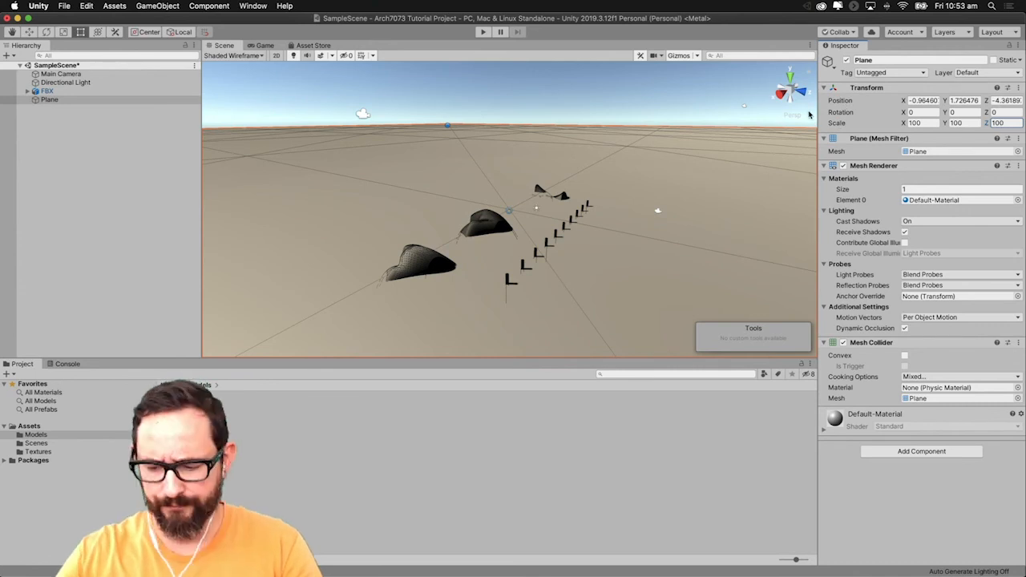
# Inspect how the ground plane meets the FBX model, then select the FBX model and frame it
pyautogui.moveTo(368, 301); pyautogui.dragTo(368, 300, button='right')
pyautogui.moveTo(389, 257); pyautogui.dragTo(429, 186, button='middle')
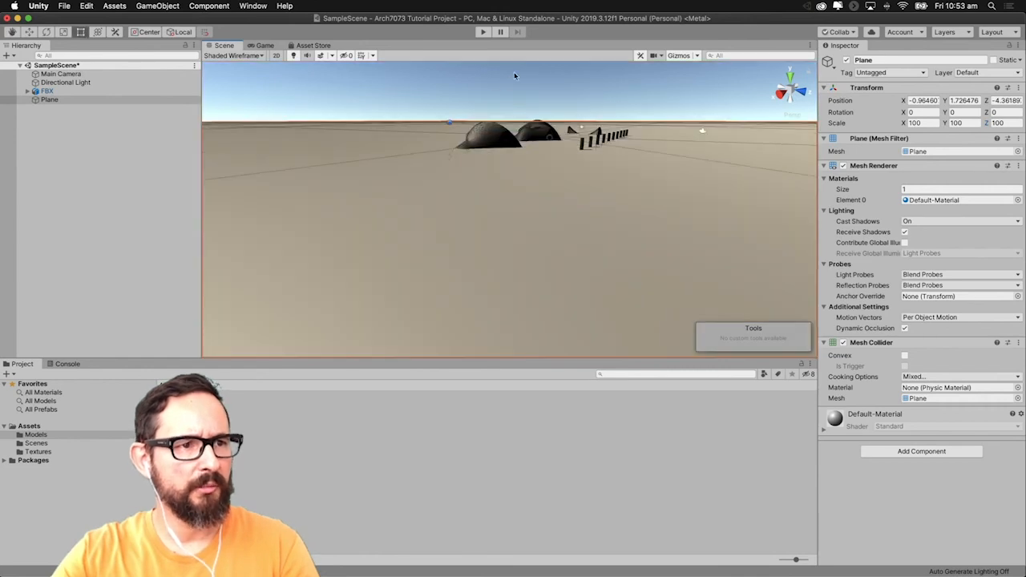
pyautogui.scroll(3, 511, 103)
pyautogui.scroll(-5, 511, 102)
pyautogui.moveTo(522, 126); pyautogui.dragTo(535, 163, button='right')
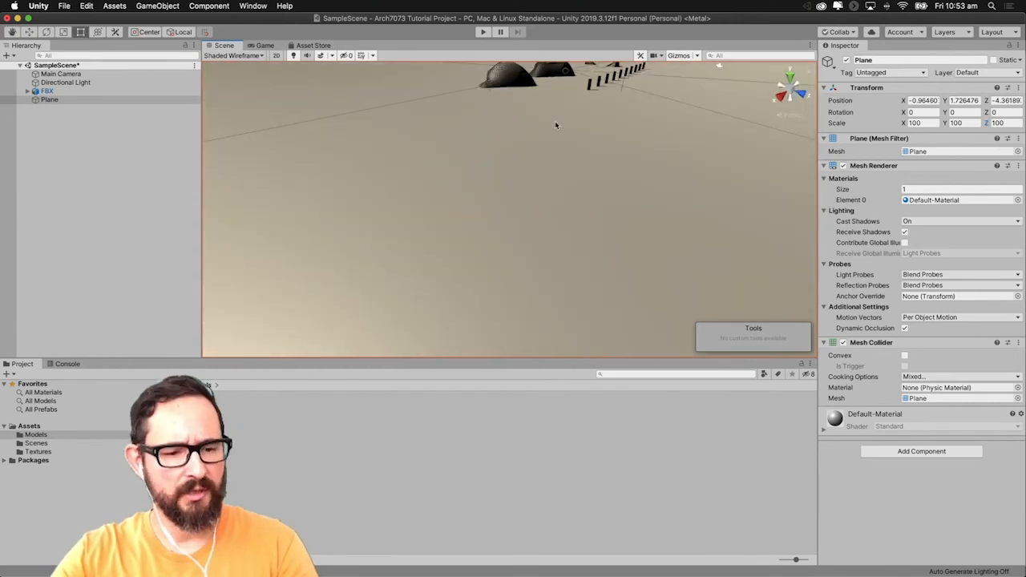
pyautogui.click(583, 103)
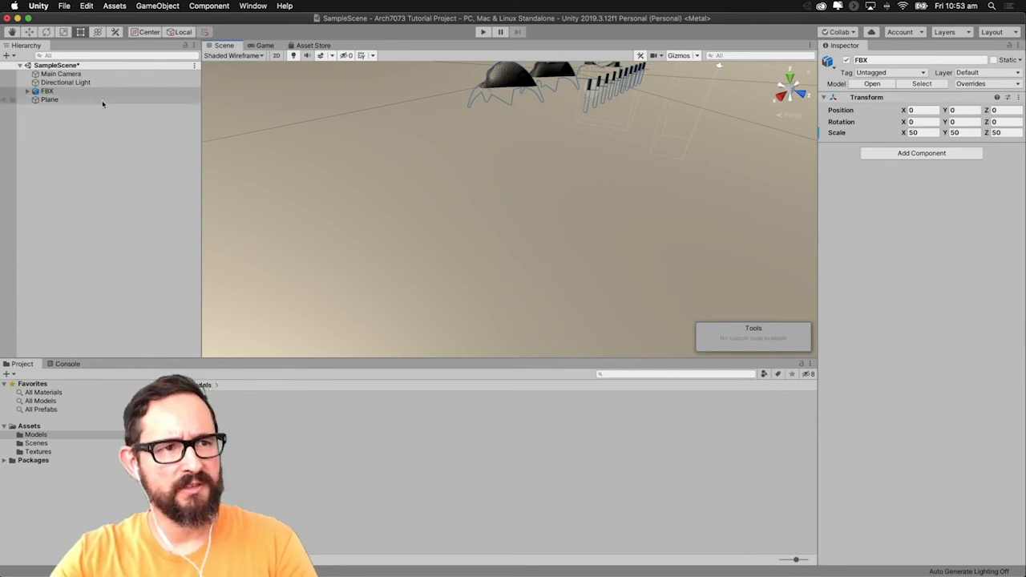
pyautogui.click(61, 91)
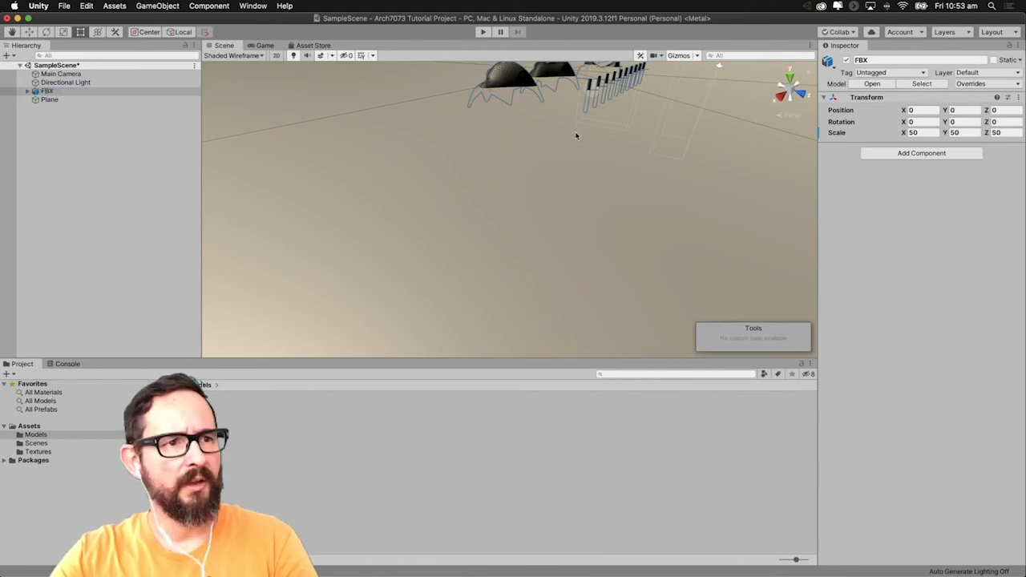
pyautogui.press('f')
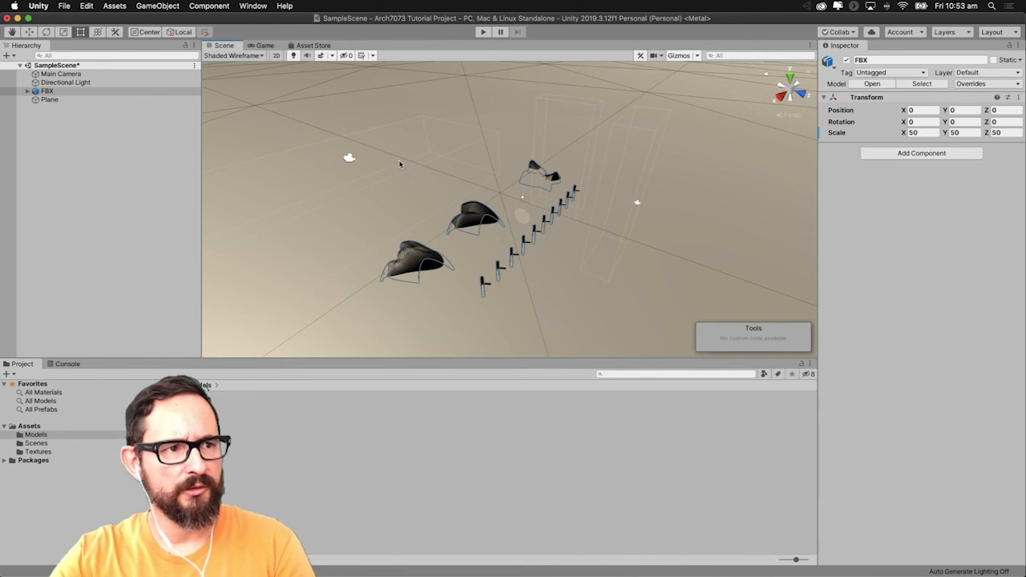
# Compare the FBX model's imported Top camera with the Main Camera, and reselect the FBX object
pyautogui.click(346, 159)
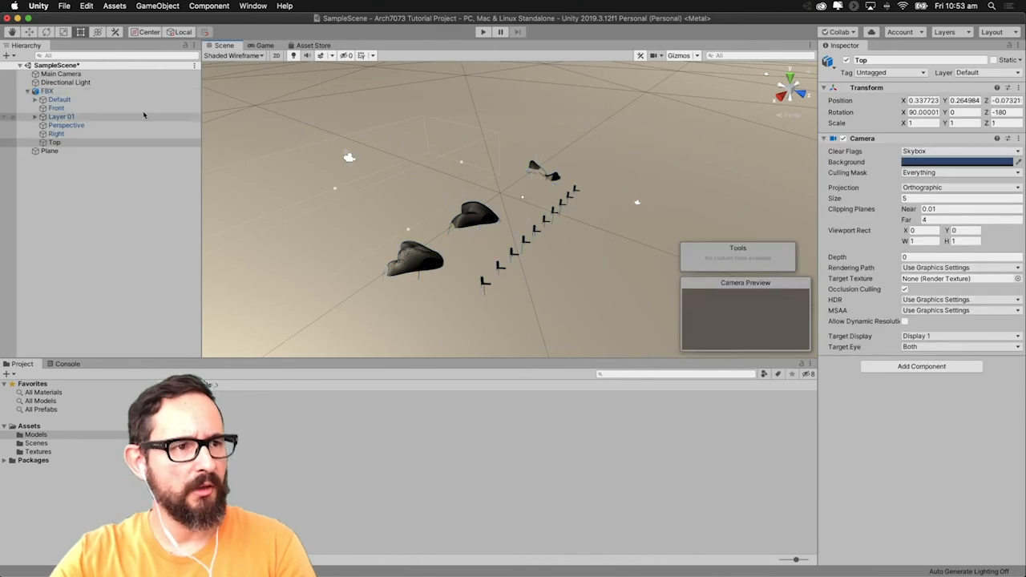
pyautogui.click(61, 74)
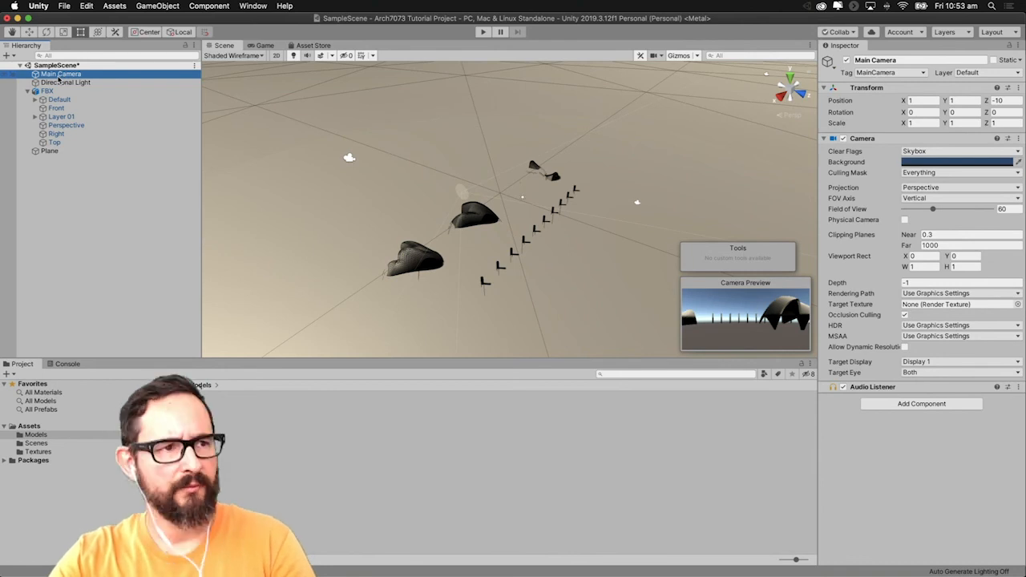
pyautogui.click(67, 92)
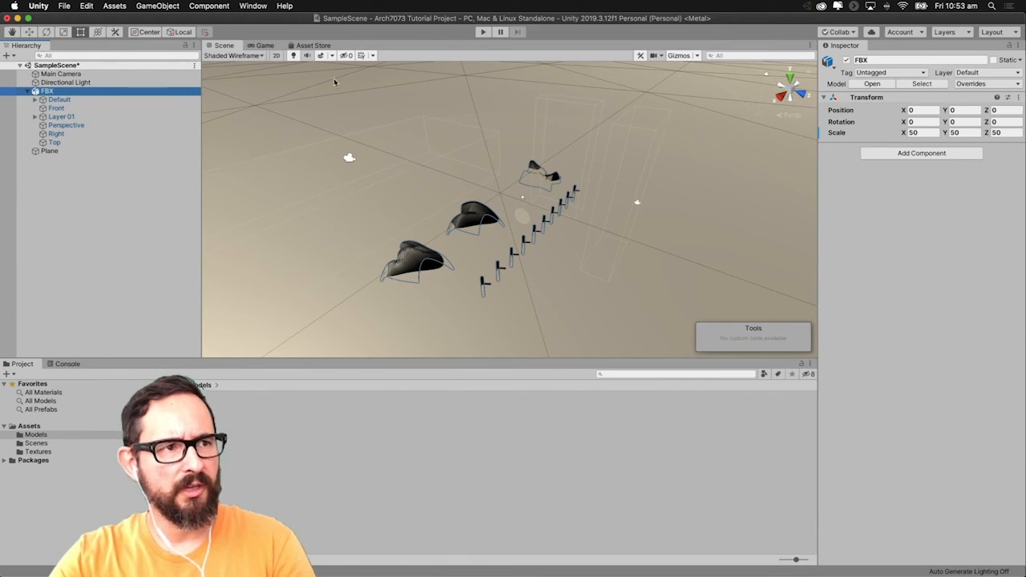
# Check the Game view, return to the Scene view, and compare the scene in 2D and 3D display
pyautogui.click(257, 46)
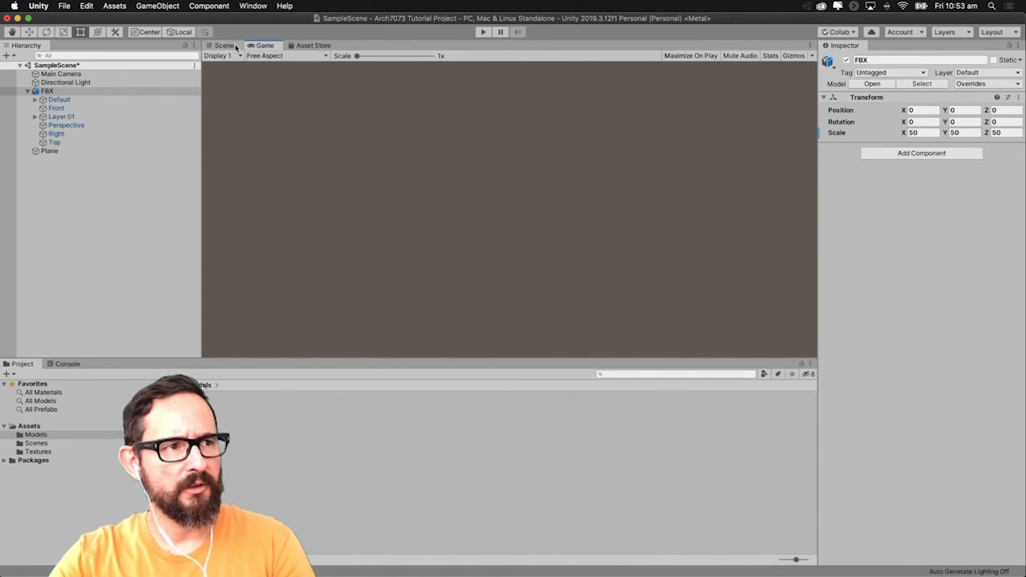
pyautogui.click(235, 46)
pyautogui.click(276, 55)
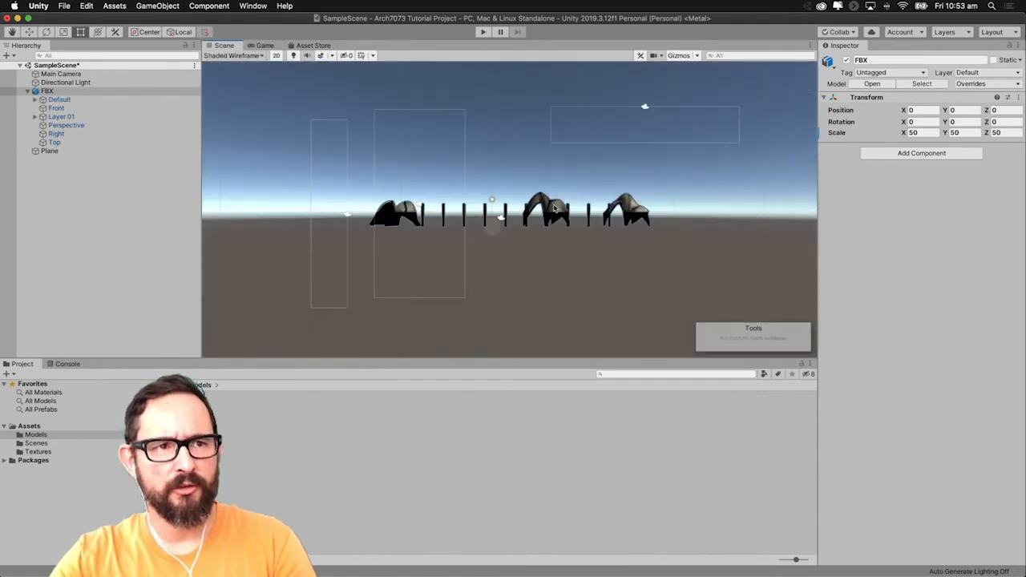
pyautogui.click(276, 55)
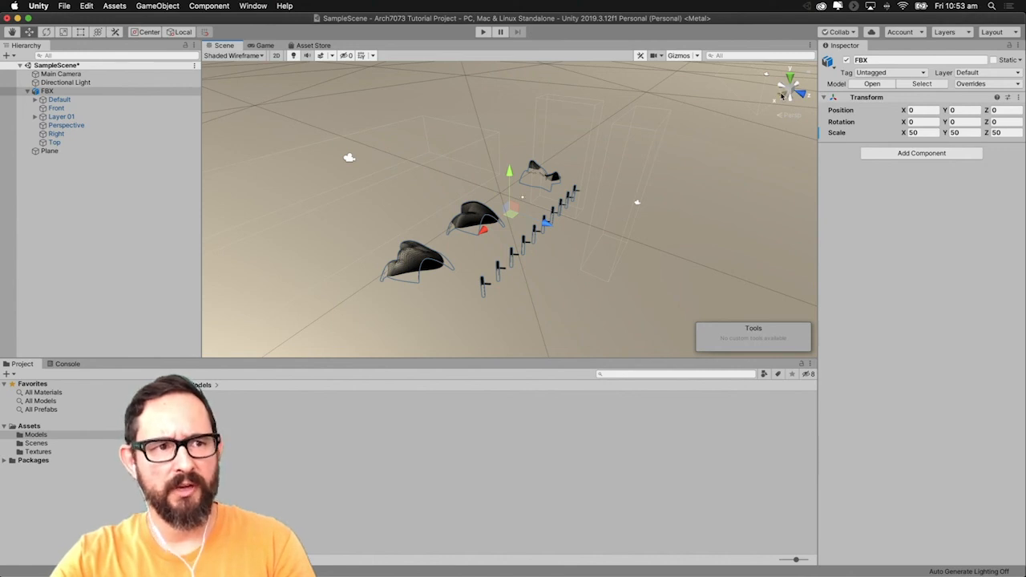
# Viewing from the right side, raise the FBX model along Y until it sits on the ground plane, and set its Y position to 1.65
pyautogui.click(782, 96)
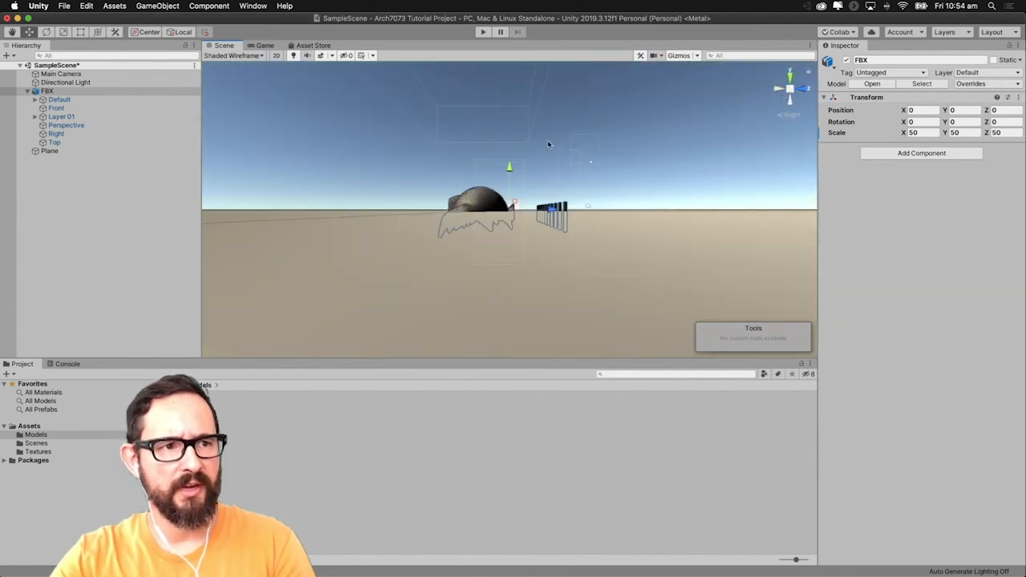
pyautogui.click(122, 91)
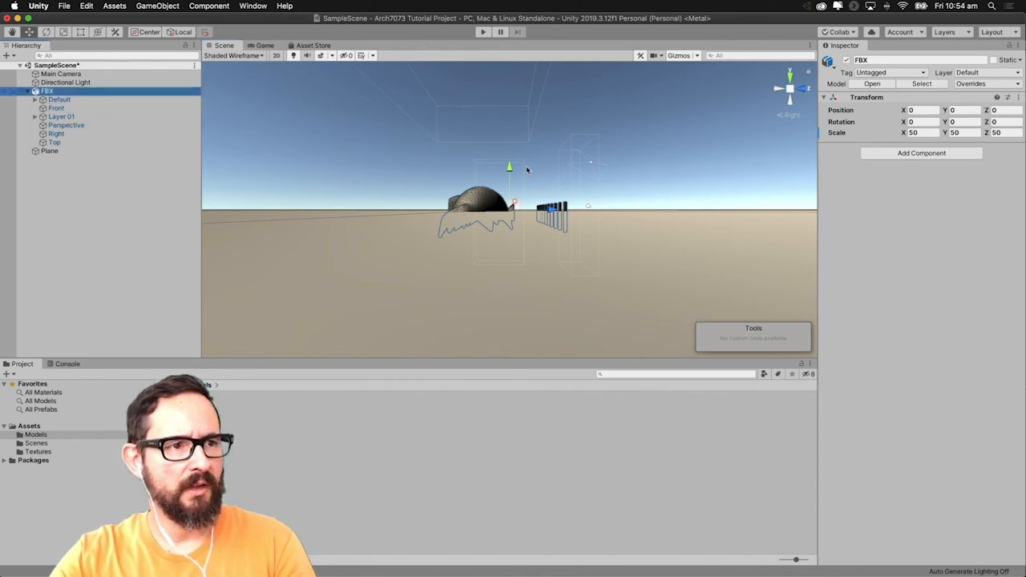
pyautogui.moveTo(509, 167); pyautogui.dragTo(511, 155)
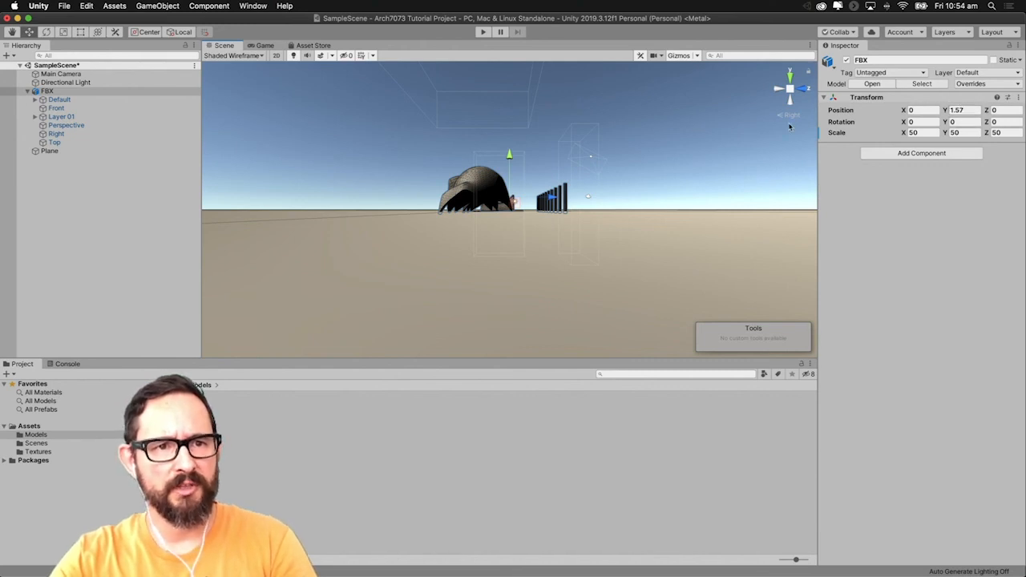
pyautogui.moveTo(540, 143); pyautogui.dragTo(529, 146, button='right')
pyautogui.moveTo(507, 142); pyautogui.dragTo(507, 145)
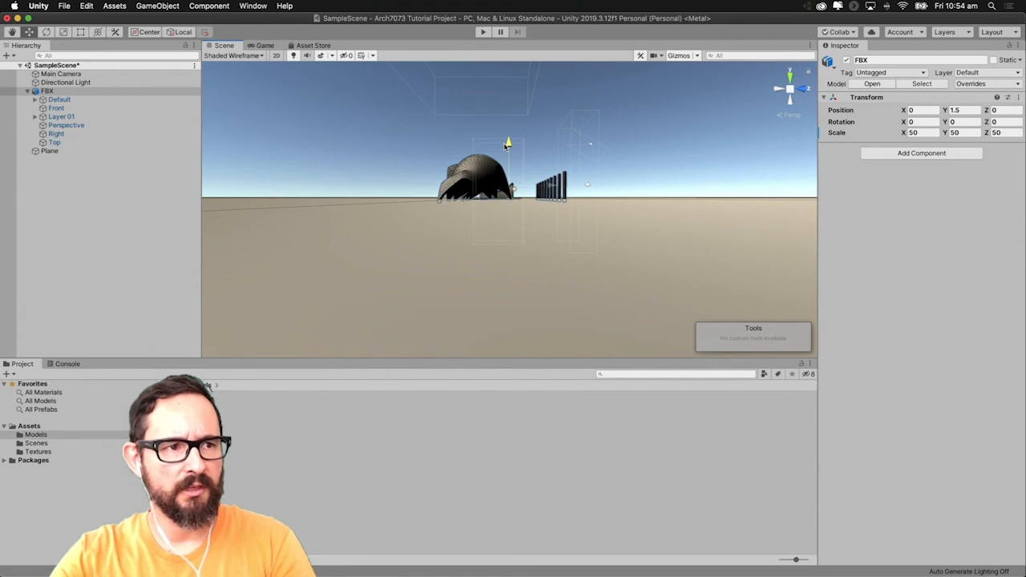
pyautogui.moveTo(506, 146); pyautogui.dragTo(508, 143)
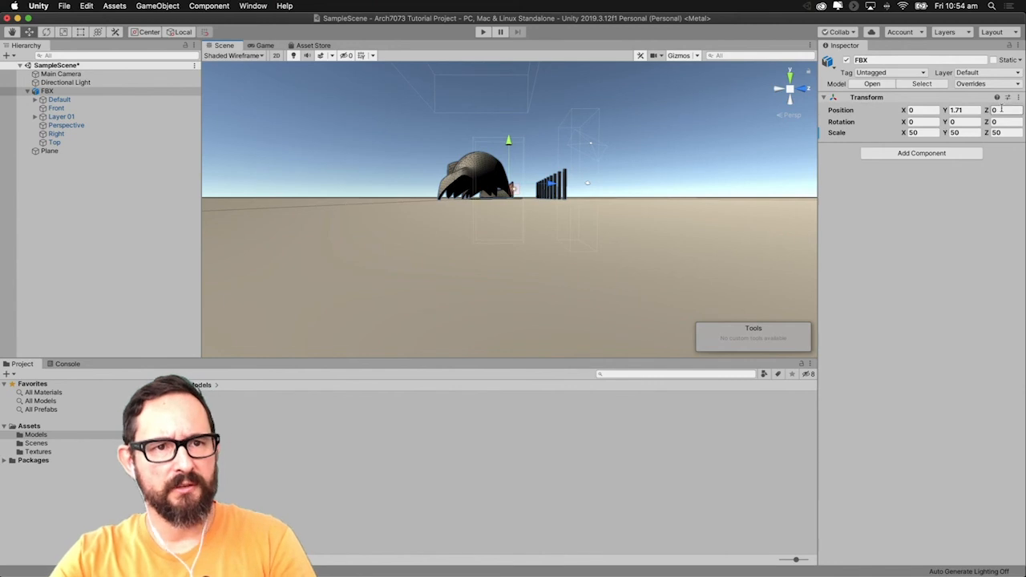
pyautogui.click(953, 110)
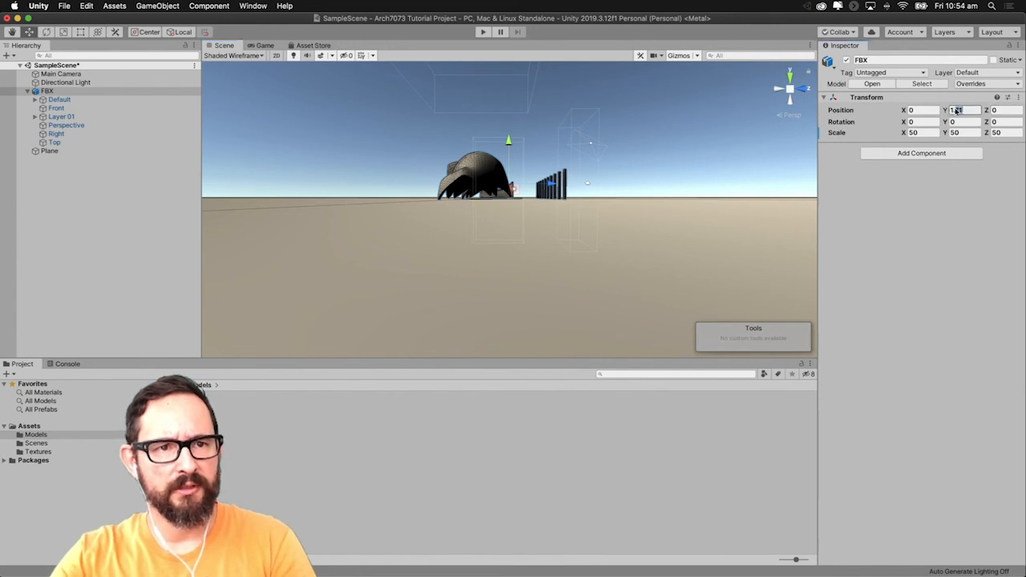
pyautogui.write('1.60')
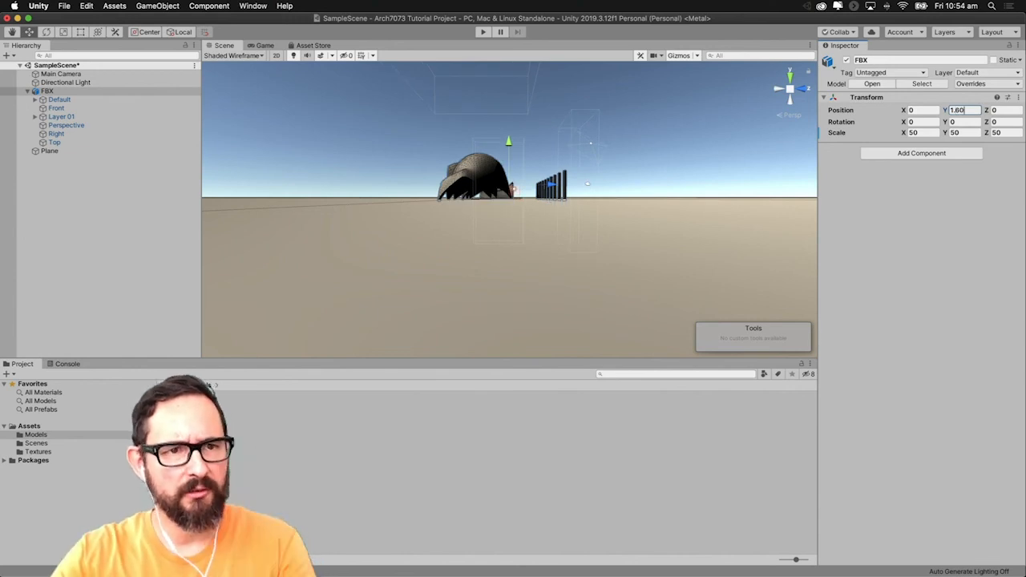
pyautogui.press('BackSpace')
pyautogui.write('5')
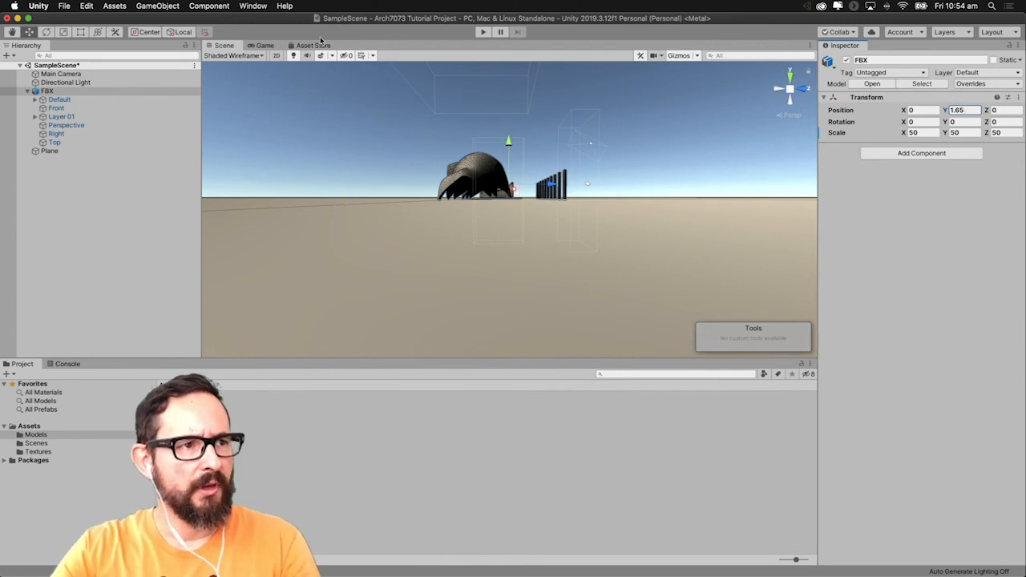
# Examine how the raised FBX model sits on the ground plane from an elevated perspective view
pyautogui.click(276, 55)
pyautogui.click(276, 55)
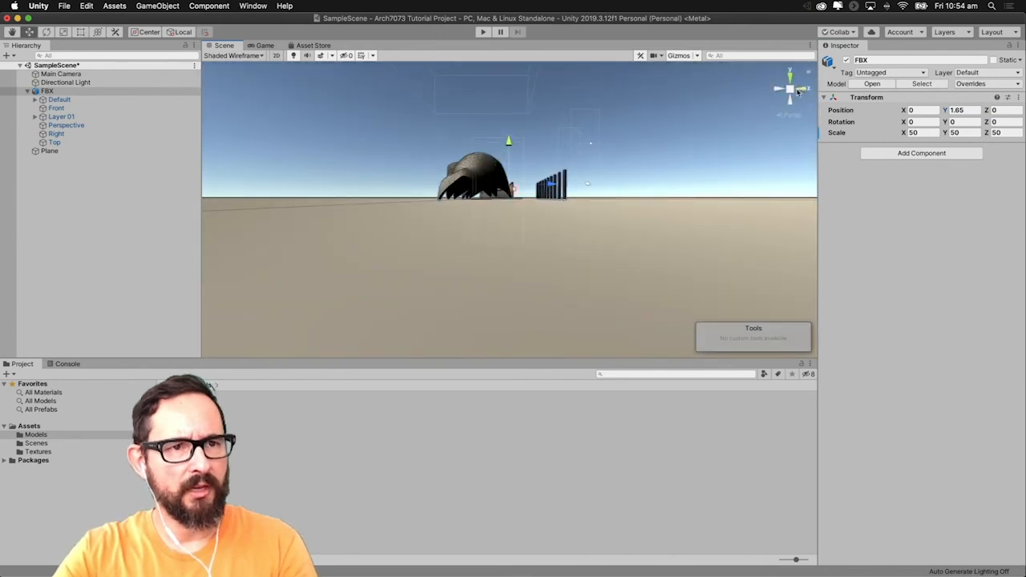
pyautogui.moveTo(658, 135); pyautogui.dragTo(608, 176, button='right')
pyautogui.press('f')
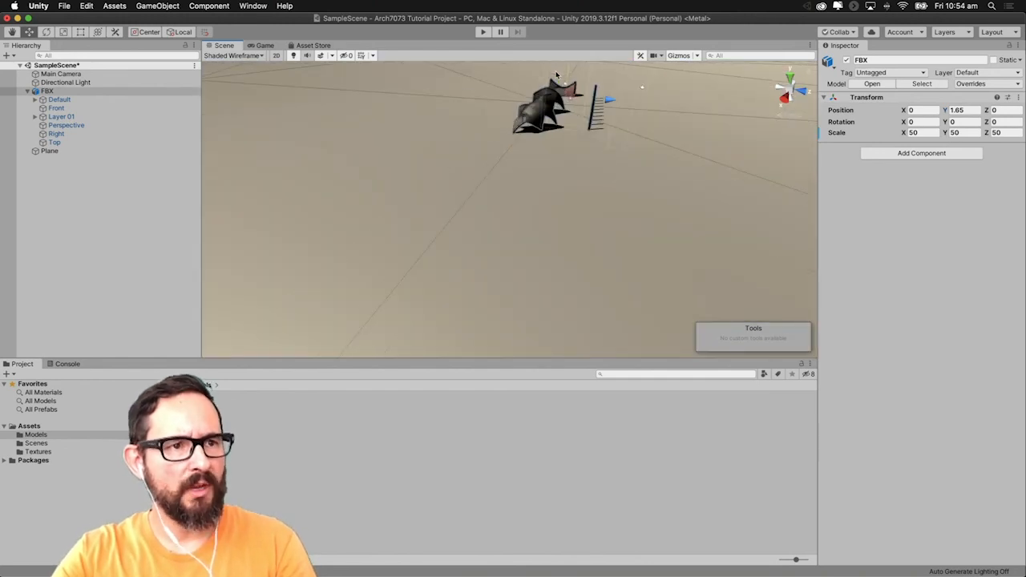
pyautogui.moveTo(609, 155); pyautogui.dragTo(579, 259, button='middle')
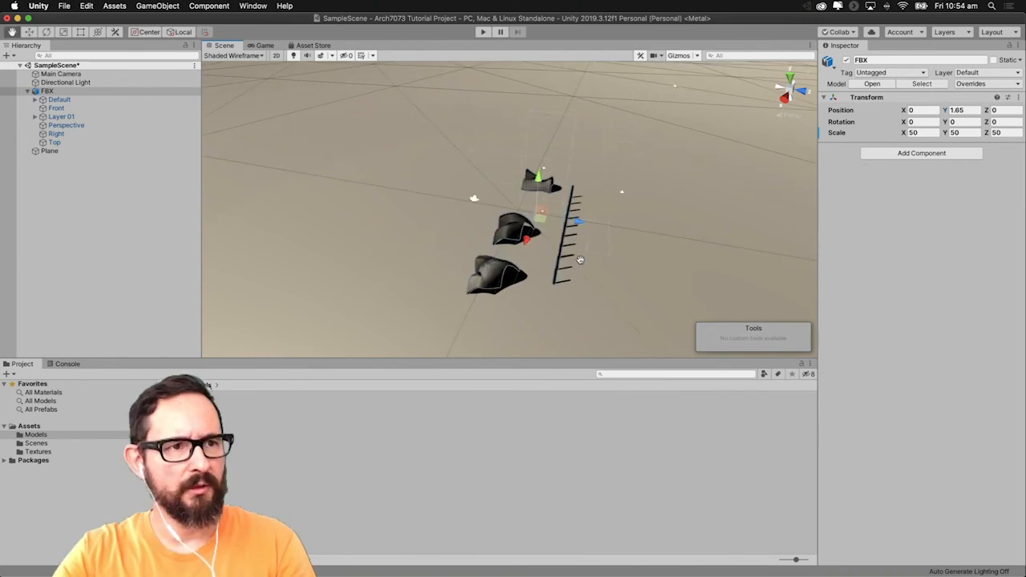
pyautogui.moveTo(580, 259)
pyautogui.keyDown('alt'); pyautogui.mouseDown()
pyautogui.moveTo(559, 254)
pyautogui.moveTo(574, 254)
pyautogui.mouseUp(); pyautogui.keyUp('alt')
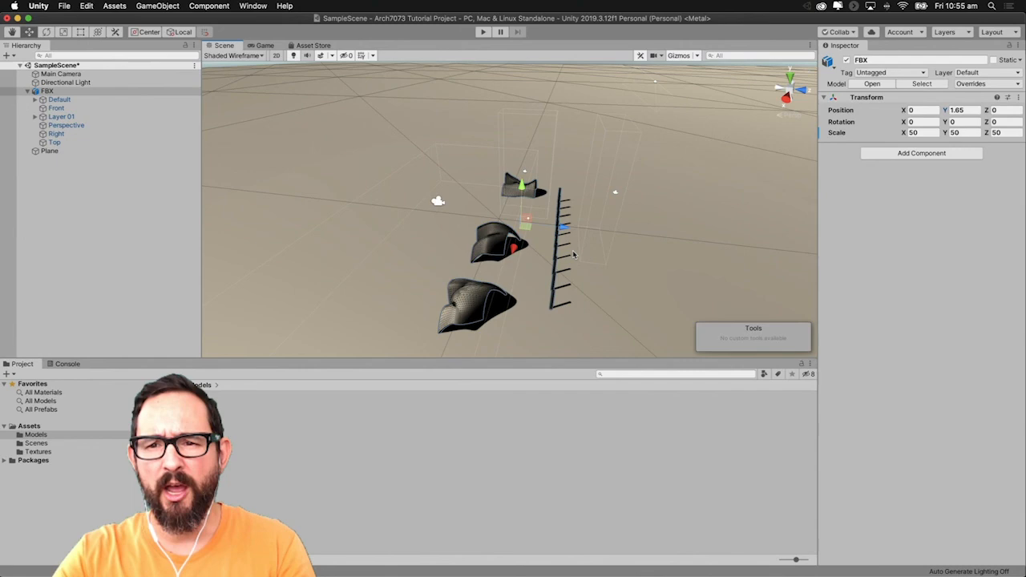